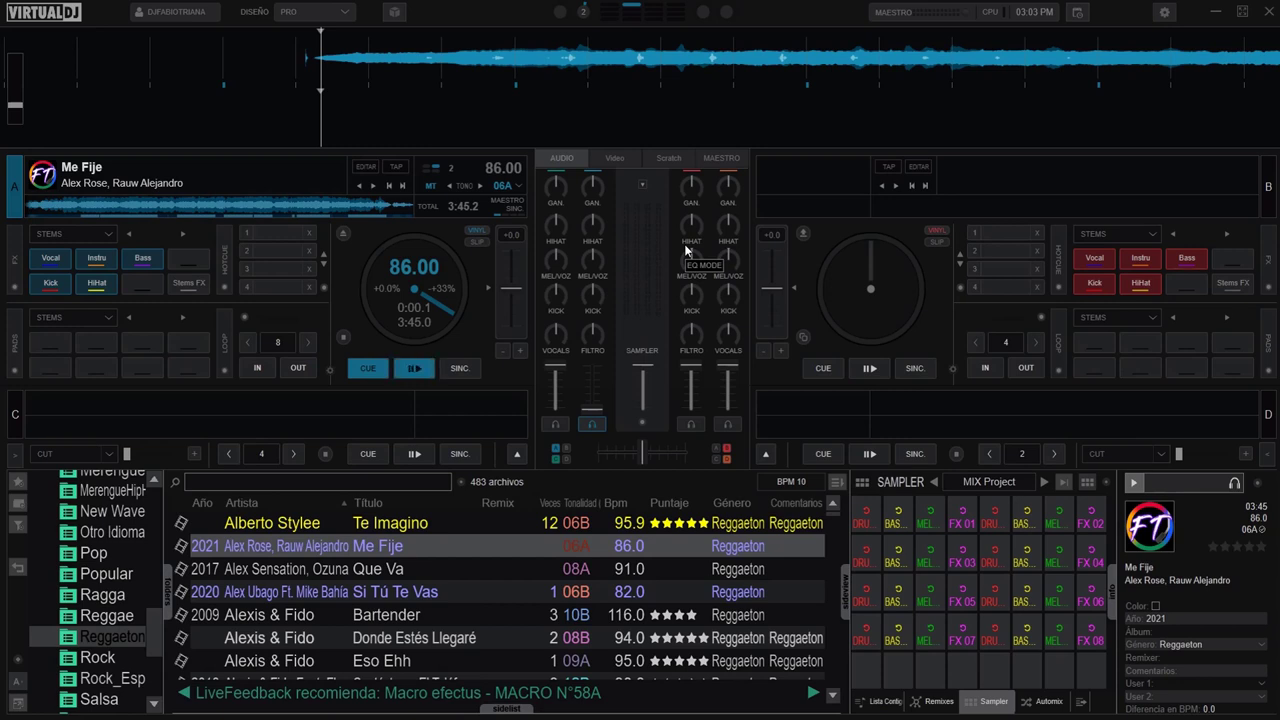
# Open the Desempeño category of the configuration options and start editing the skinFPS value.
pyautogui.click(1165, 12)
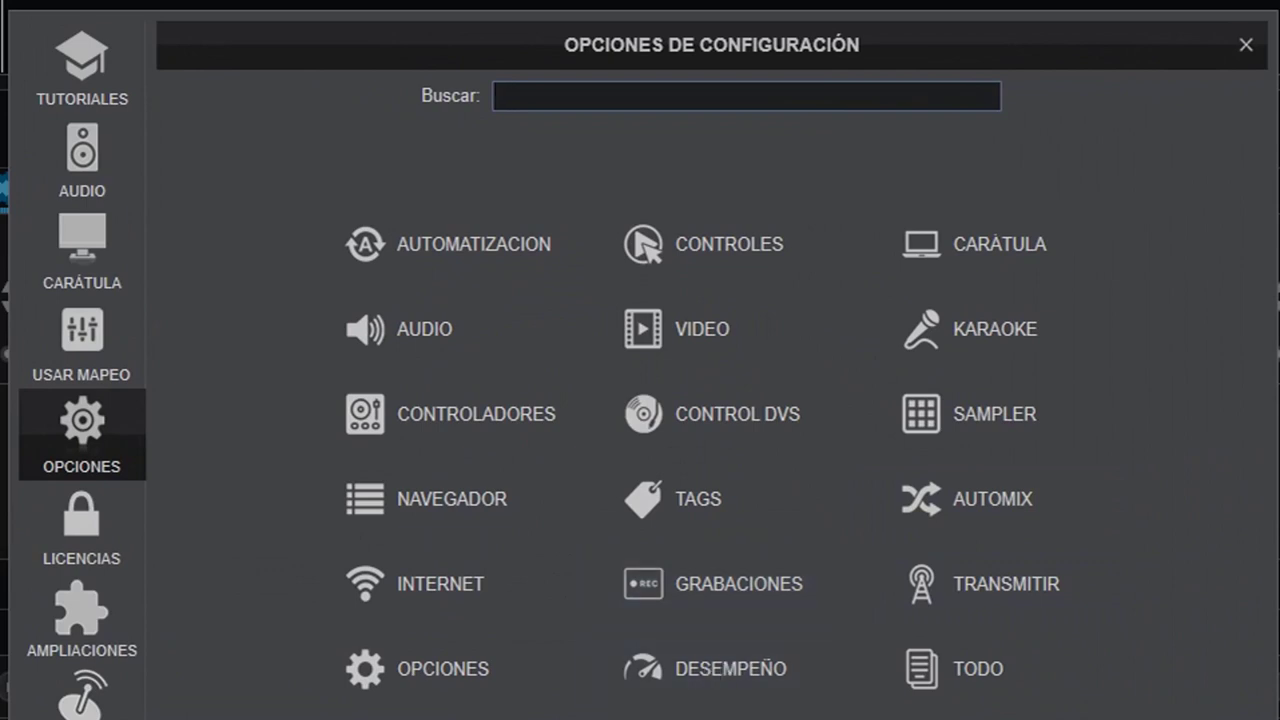
pyautogui.click(713, 676)
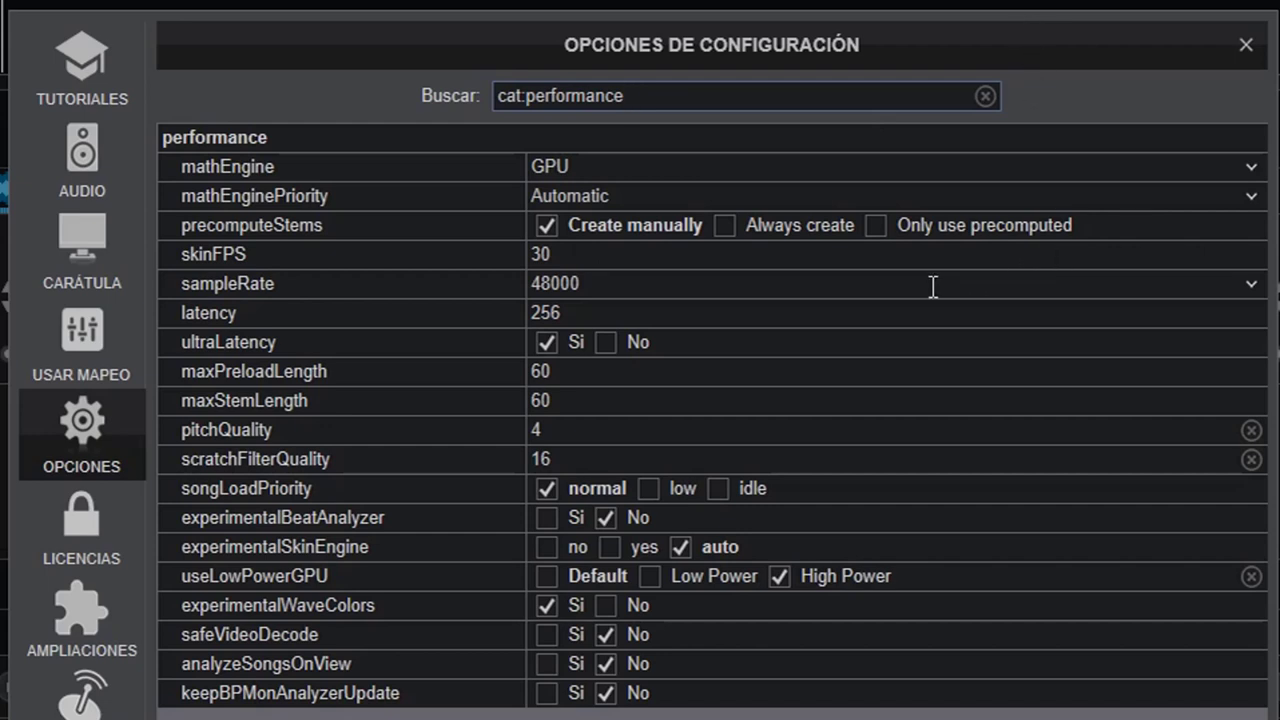
pyautogui.click(915, 260)
# Move the options window away from deck A, play its track briefly to watch the waveform, and return to the cue point.
pyautogui.moveTo(485, 43); pyautogui.dragTo(1006, 194)
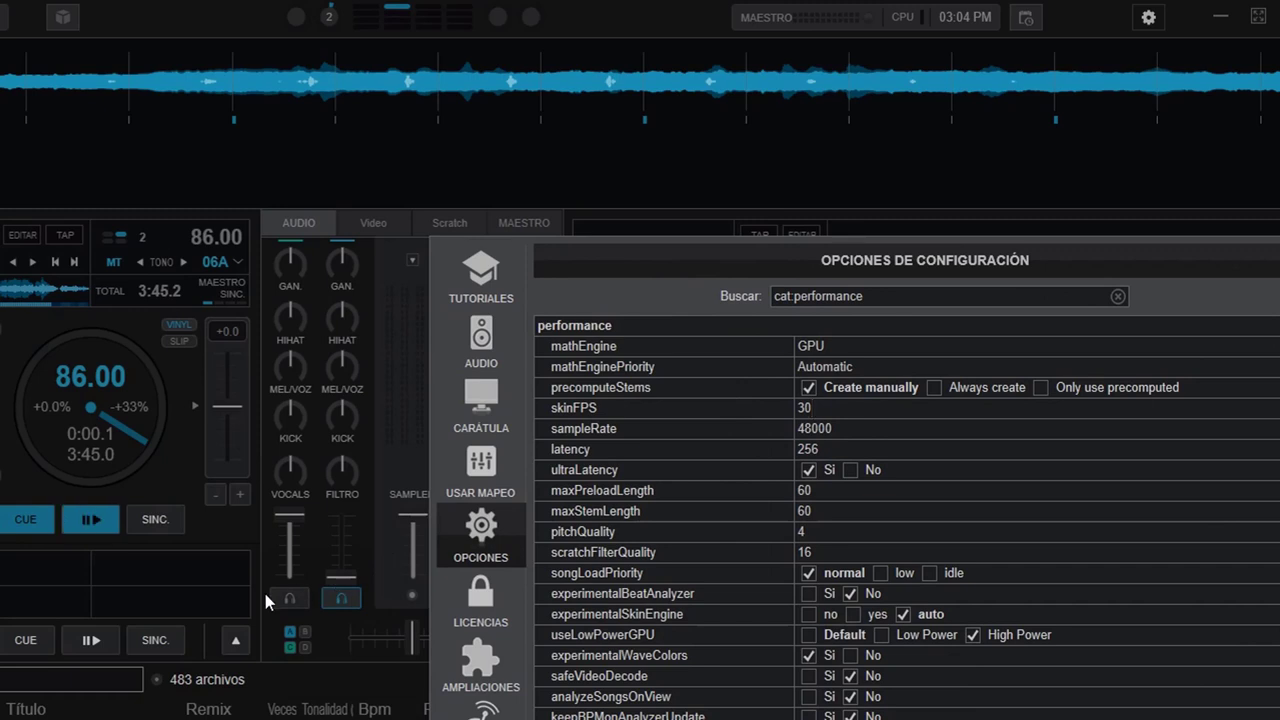
pyautogui.click(95, 525)
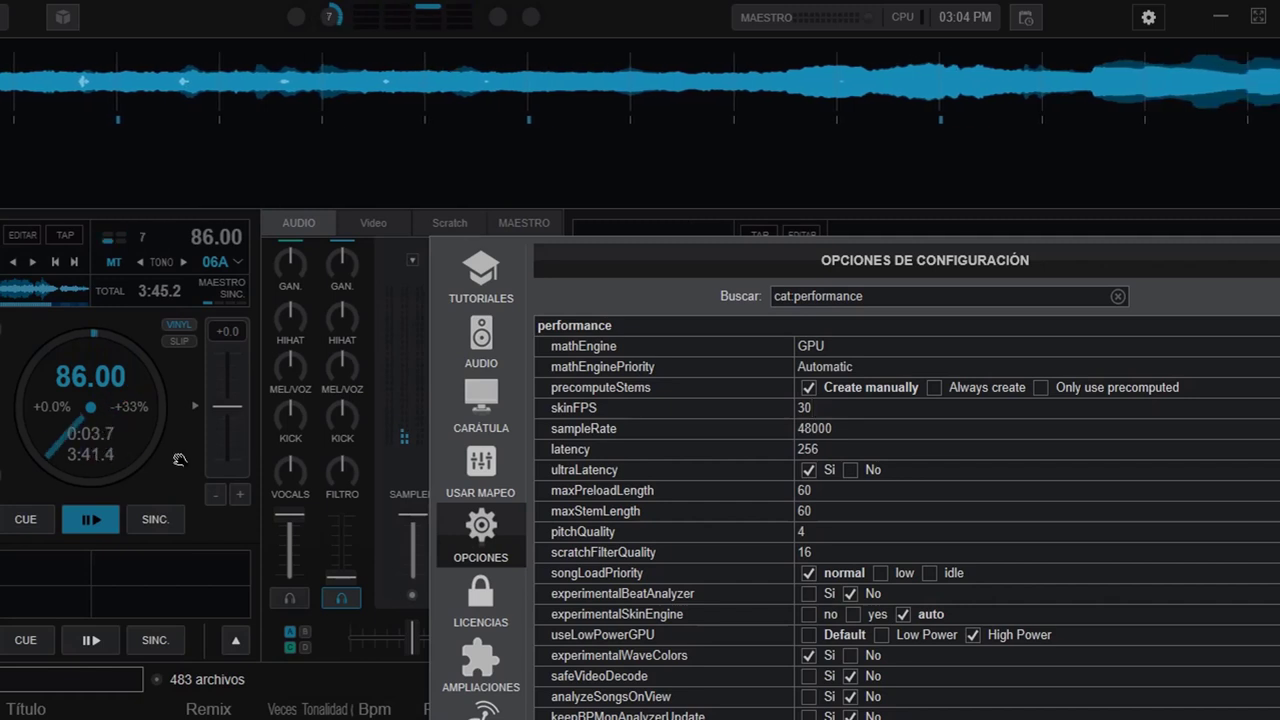
pyautogui.click(30, 520)
# Set skinFPS to 5 and move the options window clear of deck A's controls.
pyautogui.moveTo(763, 265); pyautogui.dragTo(480, 217)
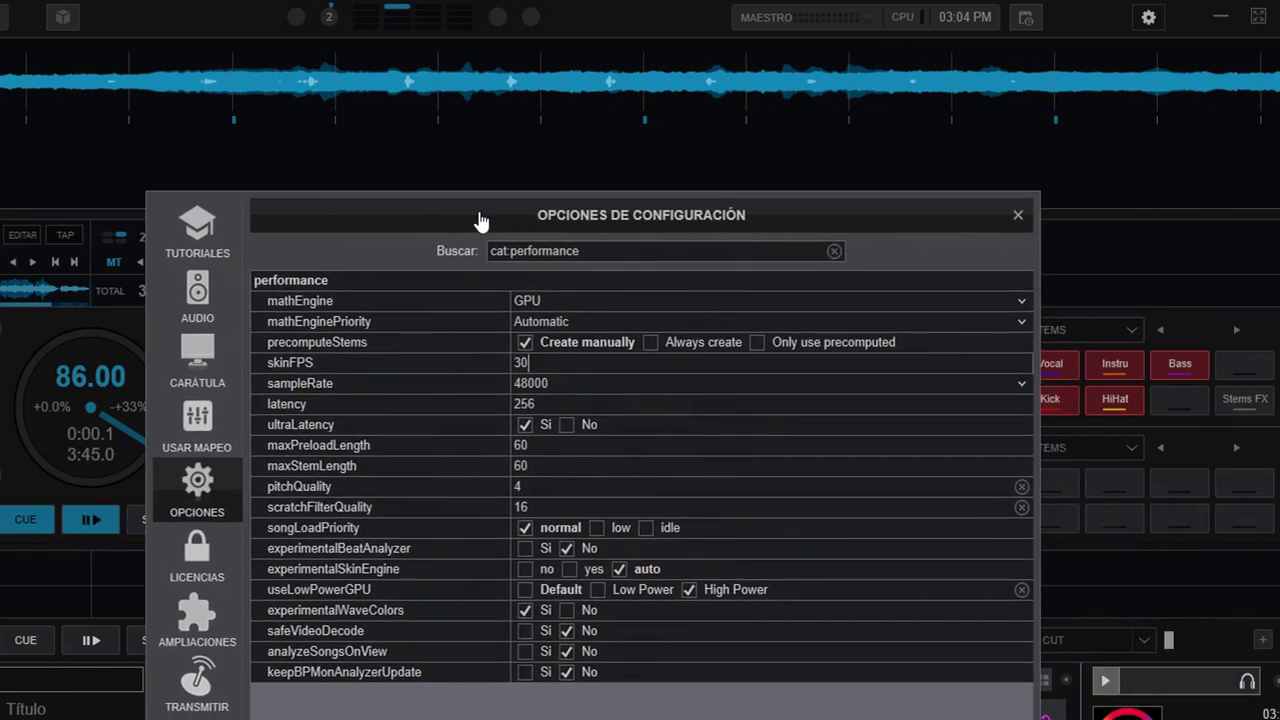
pyautogui.click(525, 362)
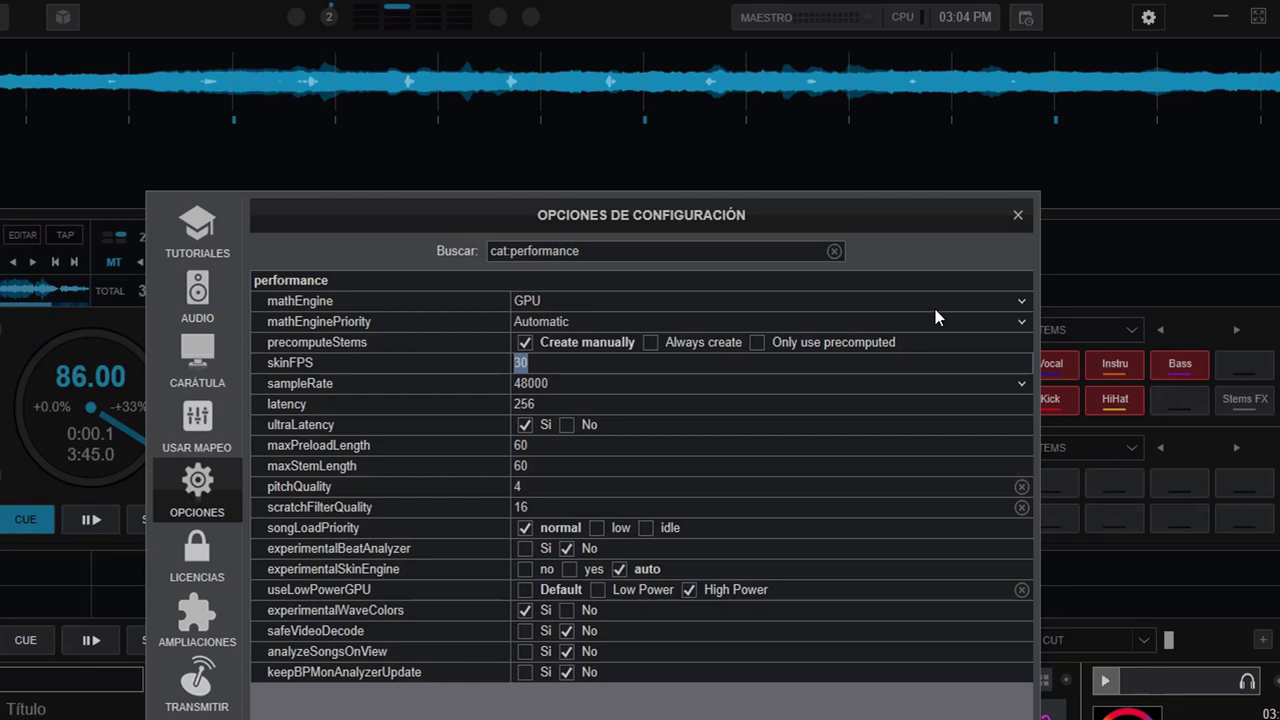
pyautogui.write('5')
pyautogui.moveTo(500, 225); pyautogui.dragTo(643, 255)
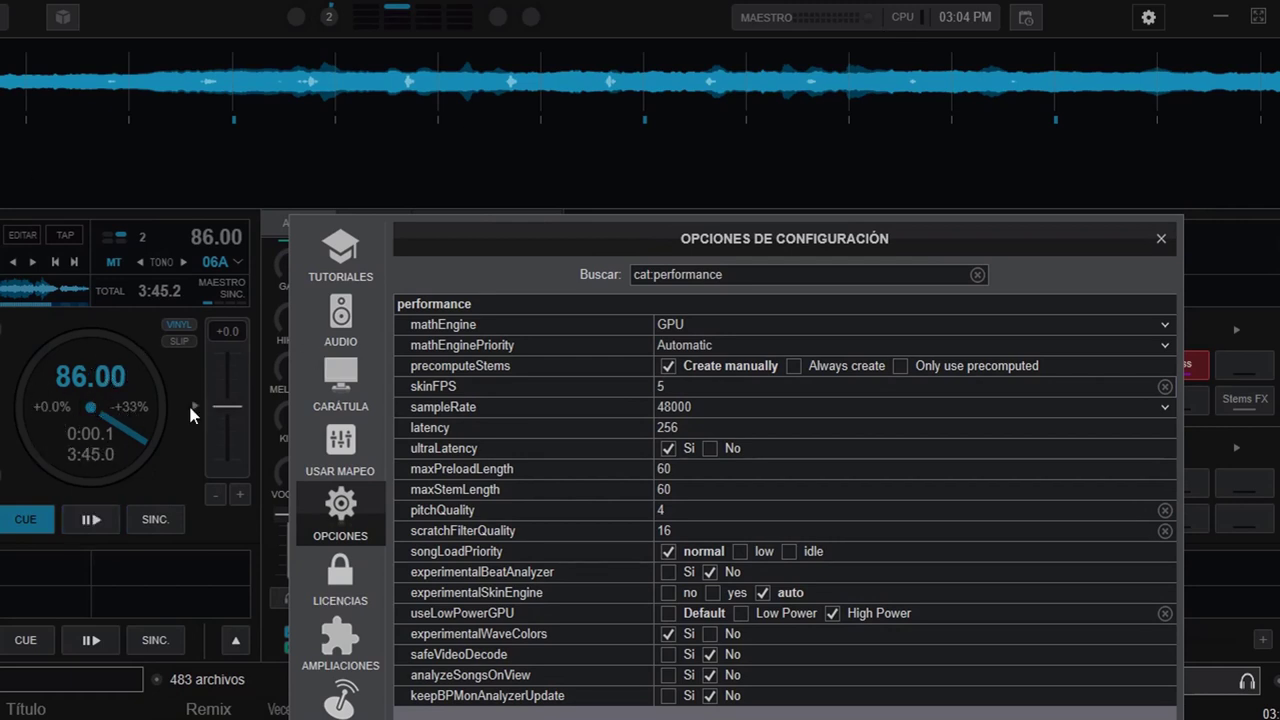
# Play the deck A track to examine waveform and fader response at 5 FPS, and return to the cue point.
pyautogui.click(91, 519)
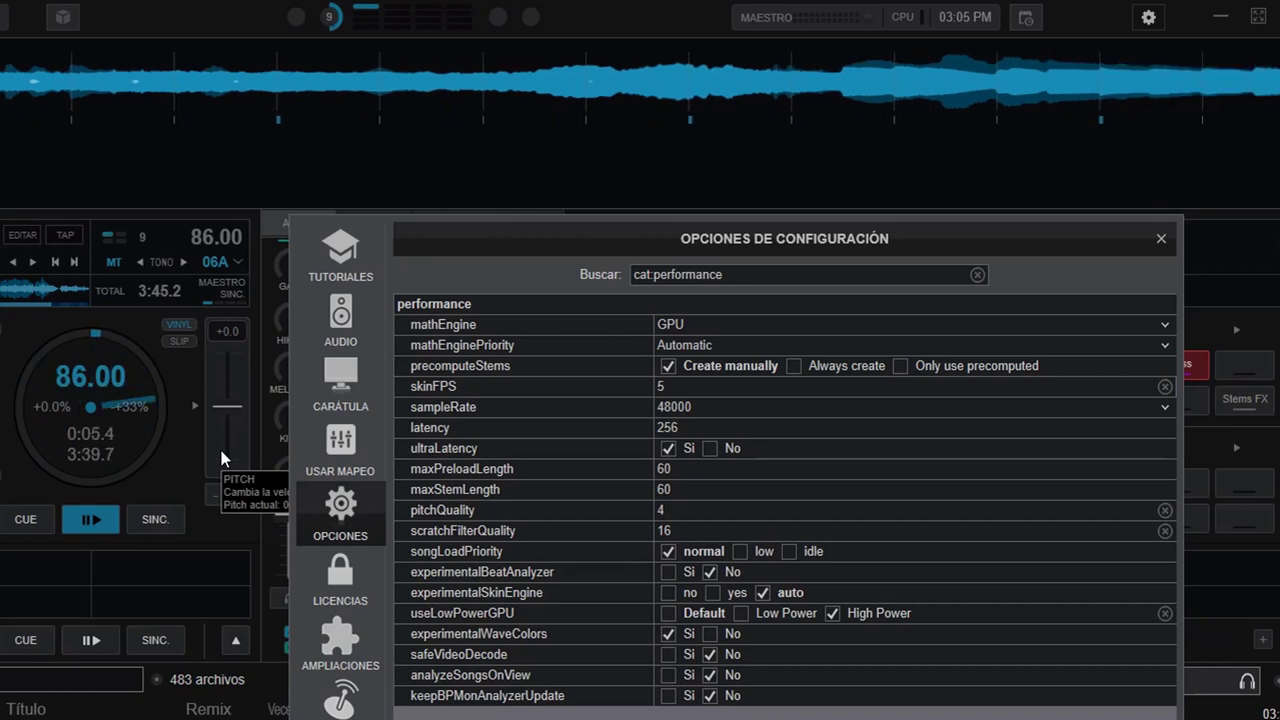
pyautogui.moveTo(546, 249); pyautogui.dragTo(641, 240)
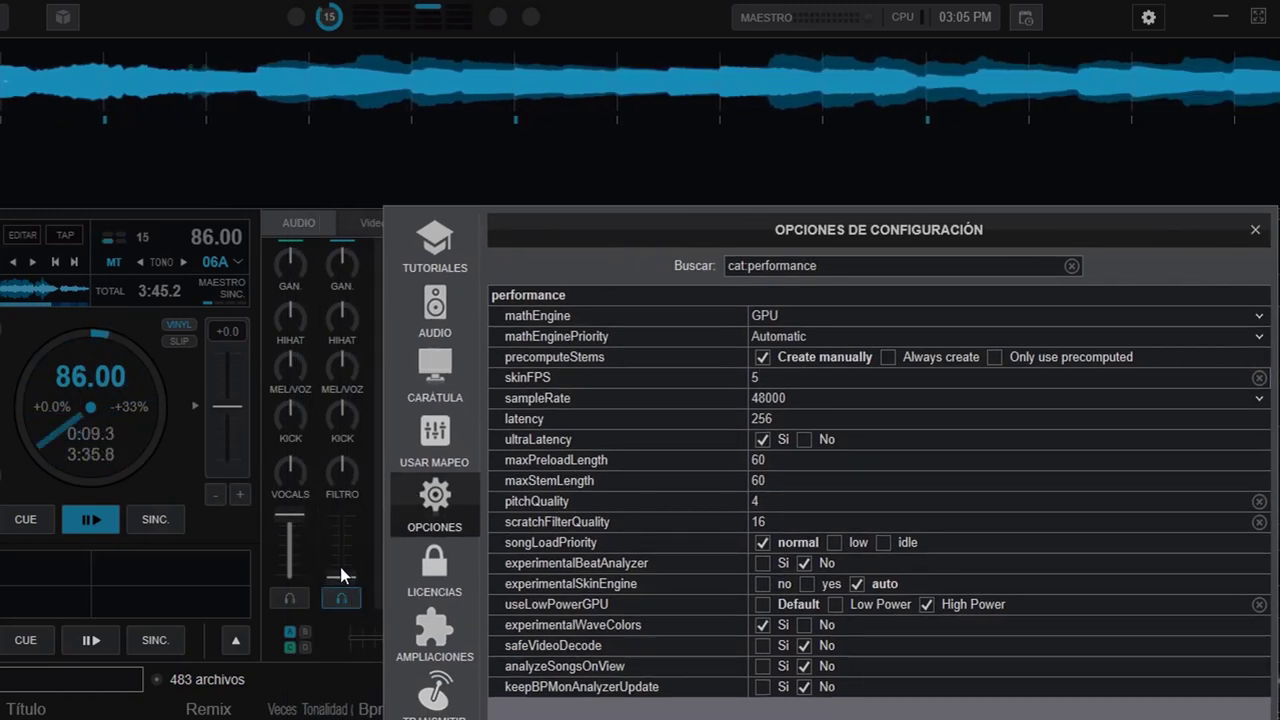
pyautogui.moveTo(341, 575); pyautogui.dragTo(338, 585)
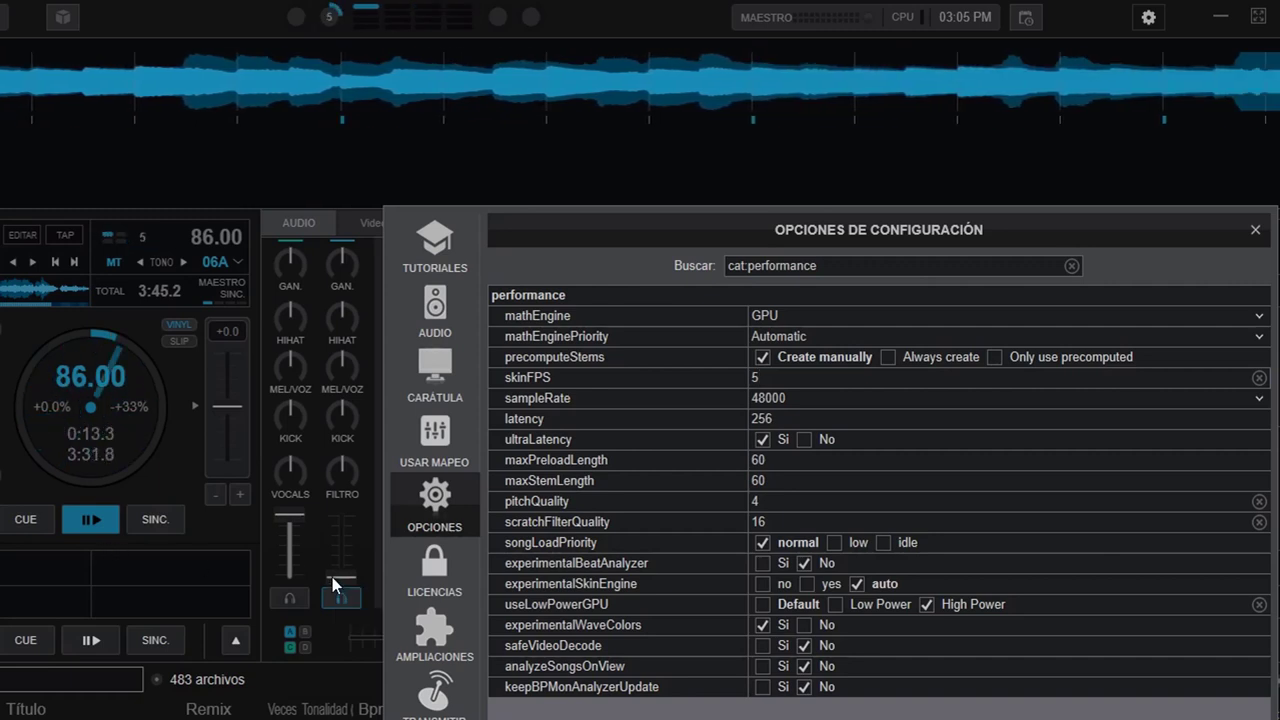
pyautogui.moveTo(335, 585)
pyautogui.mouseDown()
pyautogui.moveTo(340, 530)
pyautogui.moveTo(338, 577)
pyautogui.mouseUp()
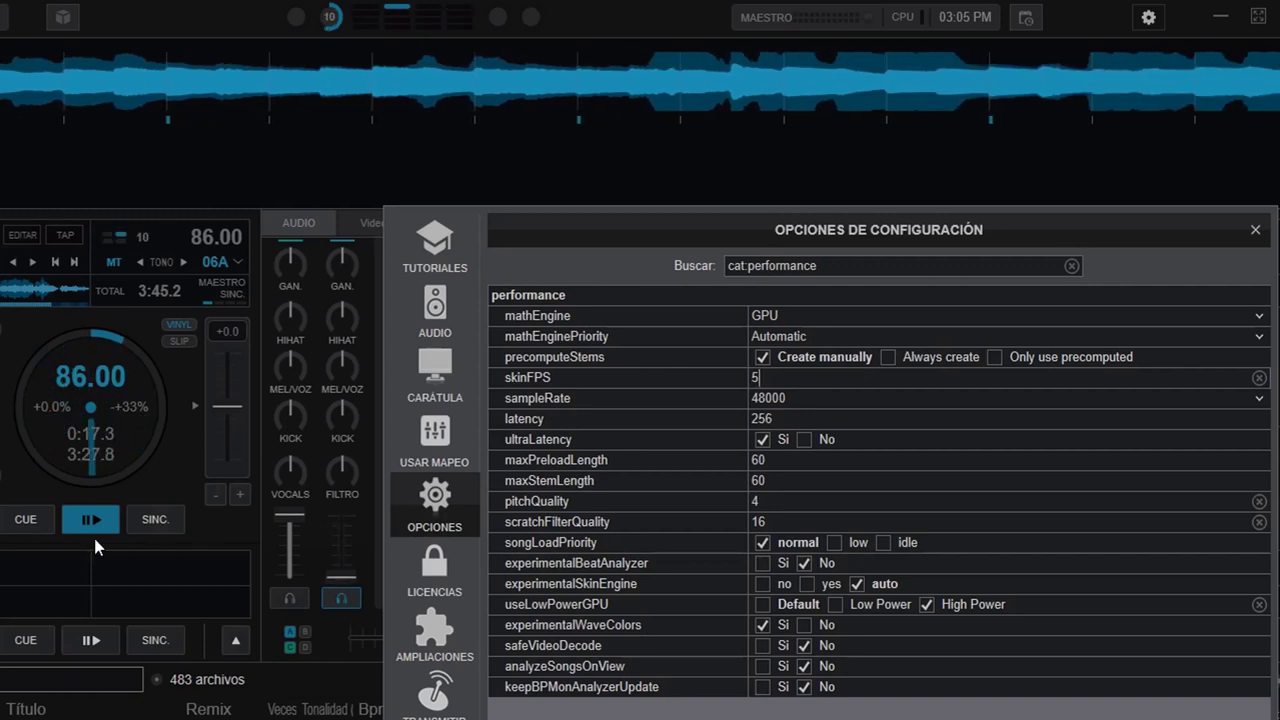
pyautogui.click(32, 523)
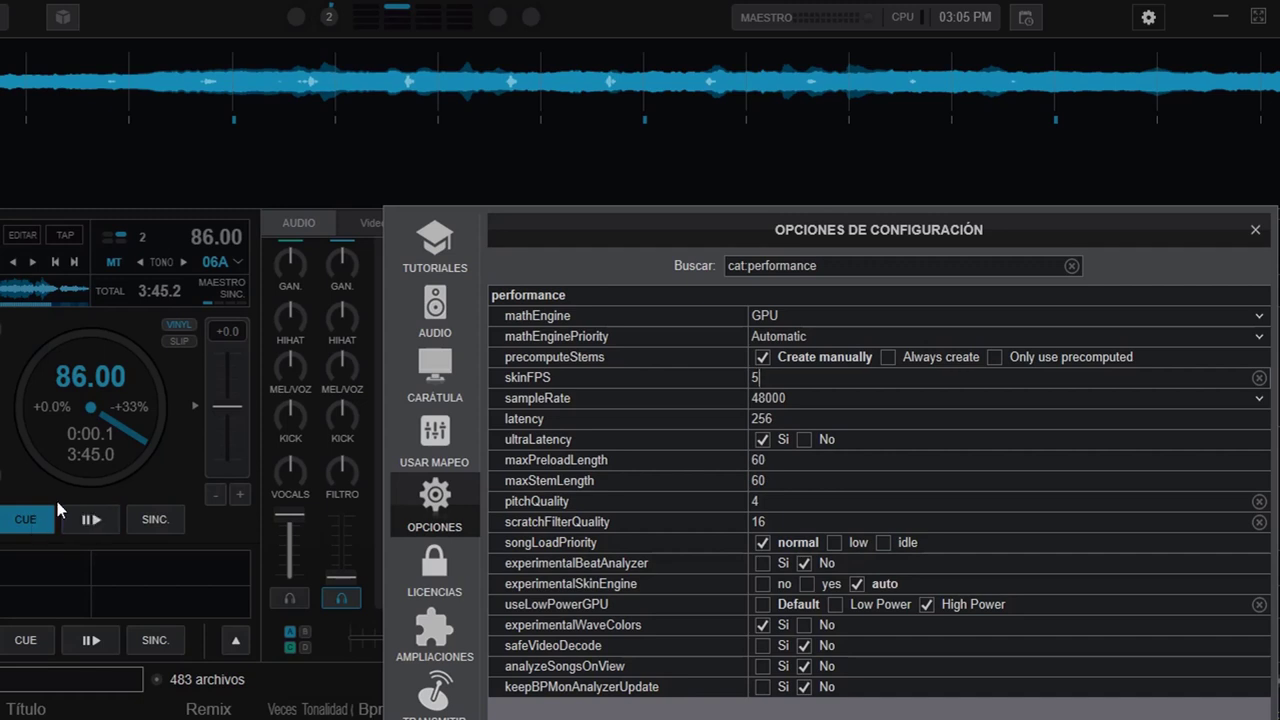
# Set skinFPS to 1 and move the options window clear of deck A's controls.
pyautogui.moveTo(562, 237); pyautogui.dragTo(318, 178)
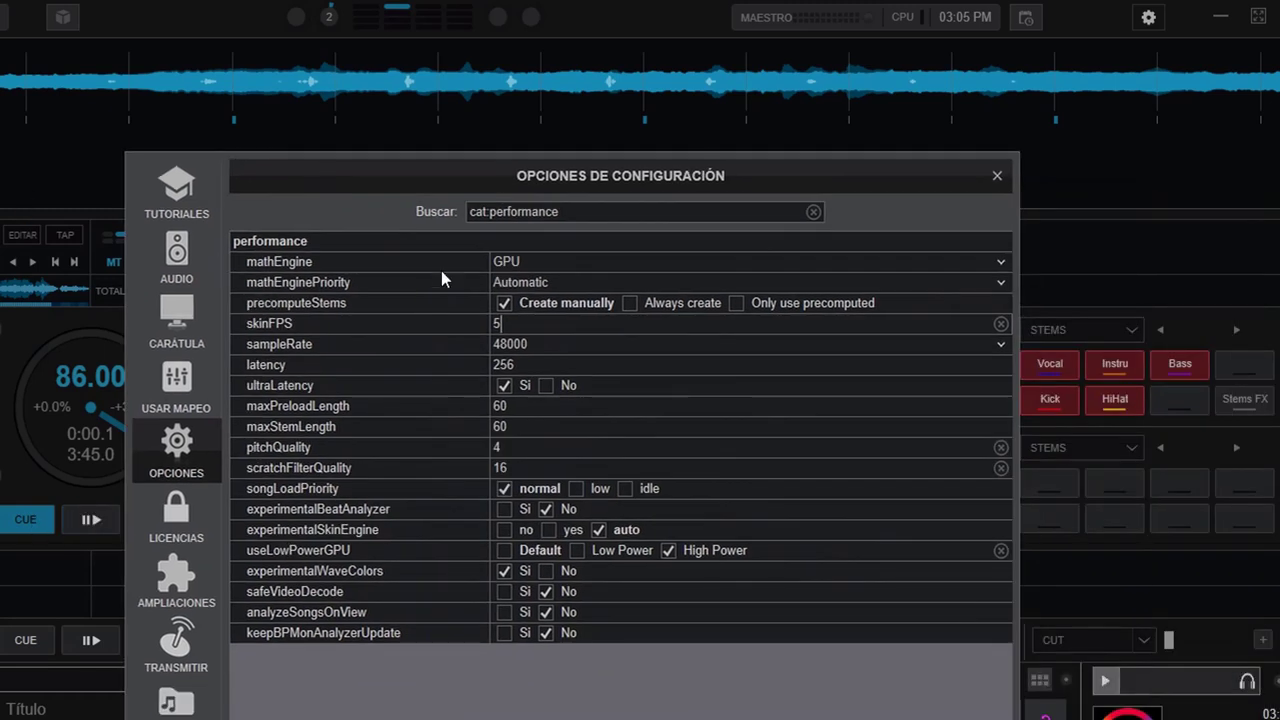
pyautogui.doubleClick(490, 323)
pyautogui.write('1')
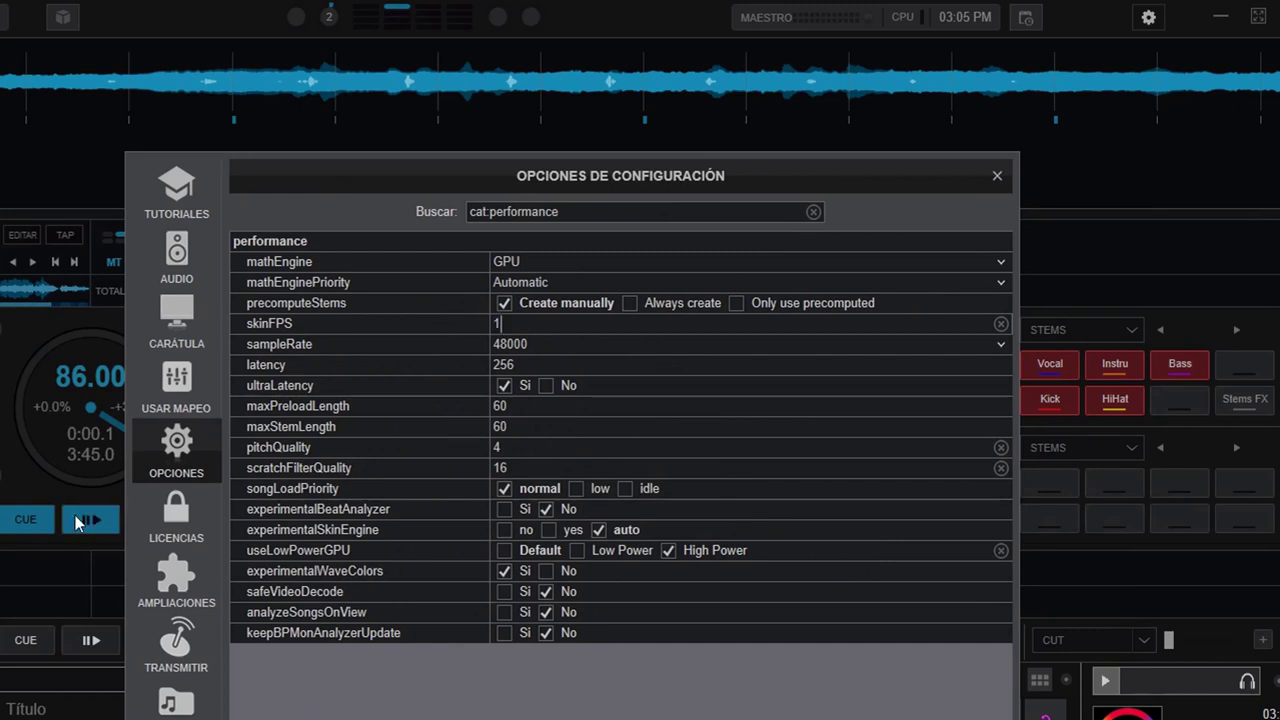
pyautogui.moveTo(289, 192); pyautogui.dragTo(506, 196)
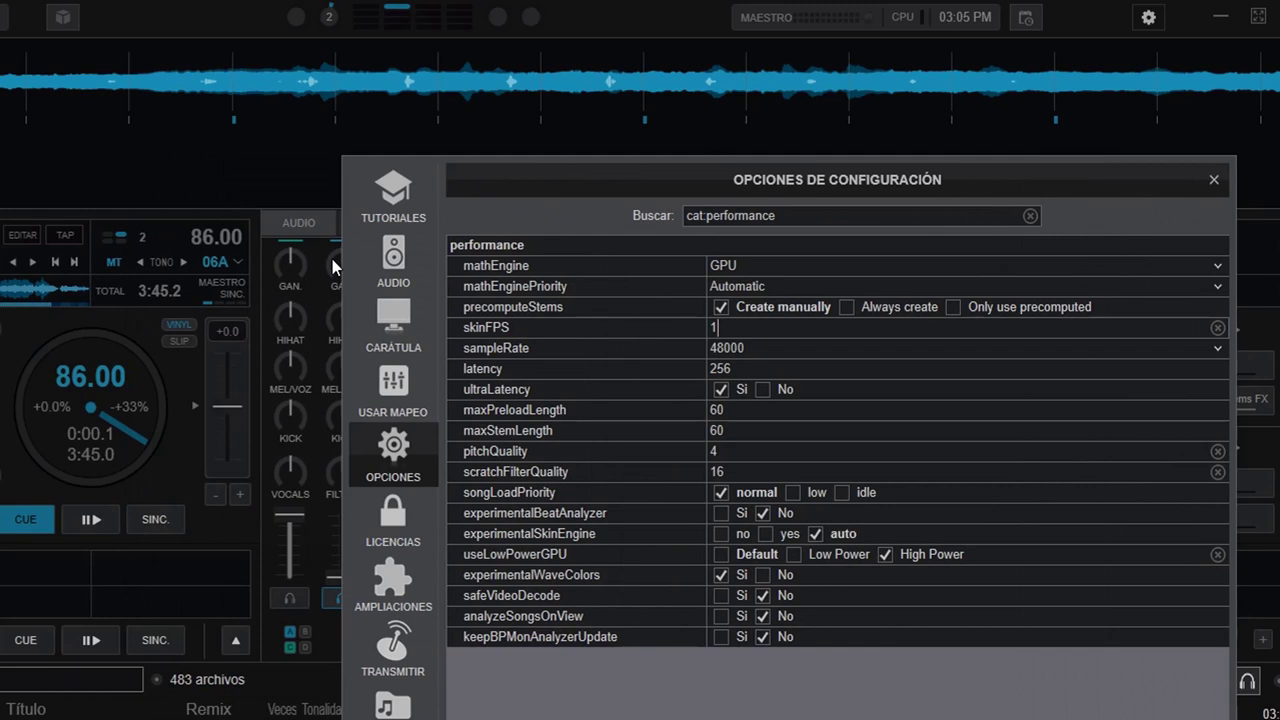
# Play the deck A track to examine the waveform movement at 1 FPS, return to the cue point, and reposition the options window.
pyautogui.click(83, 514)
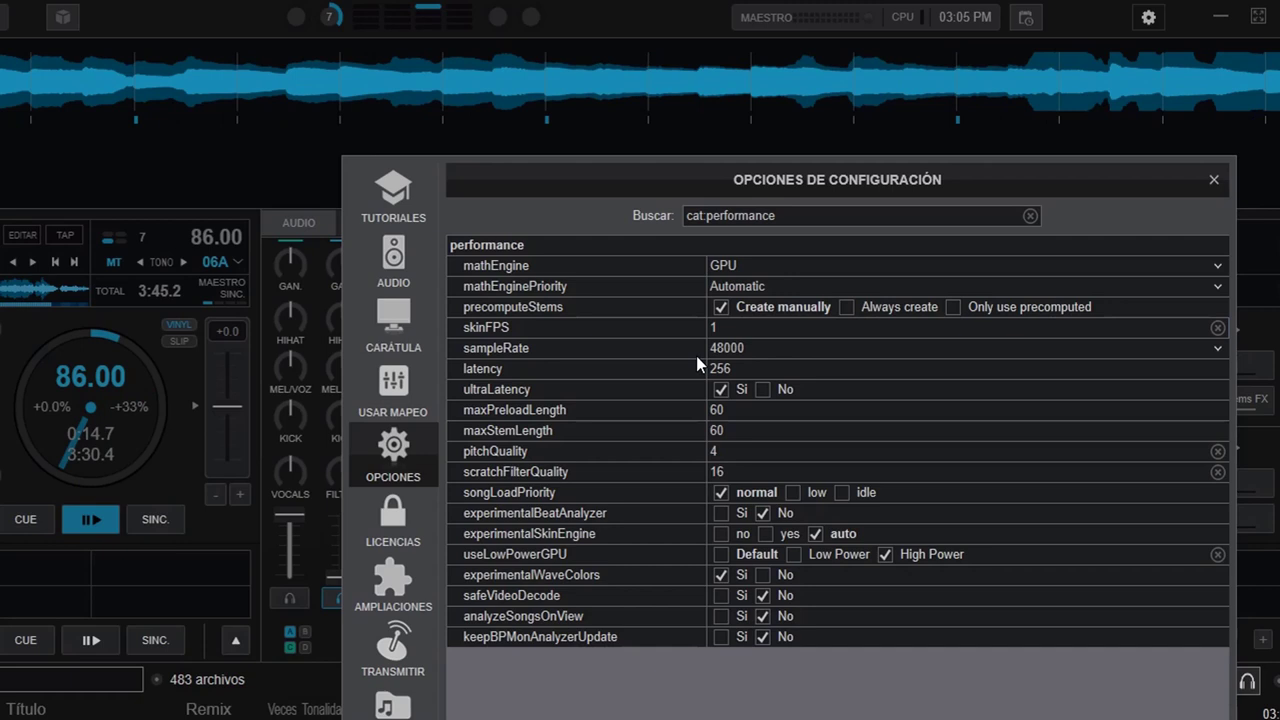
pyautogui.click(20, 520)
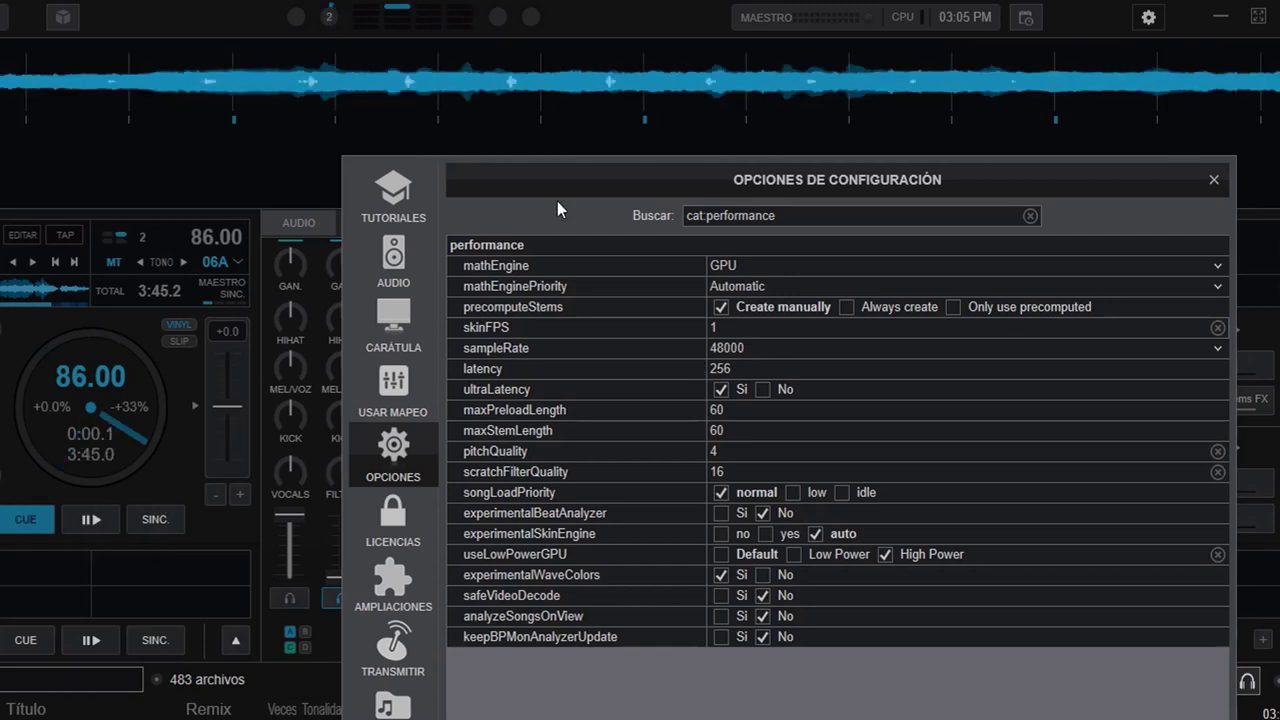
pyautogui.moveTo(580, 191); pyautogui.dragTo(295, 194)
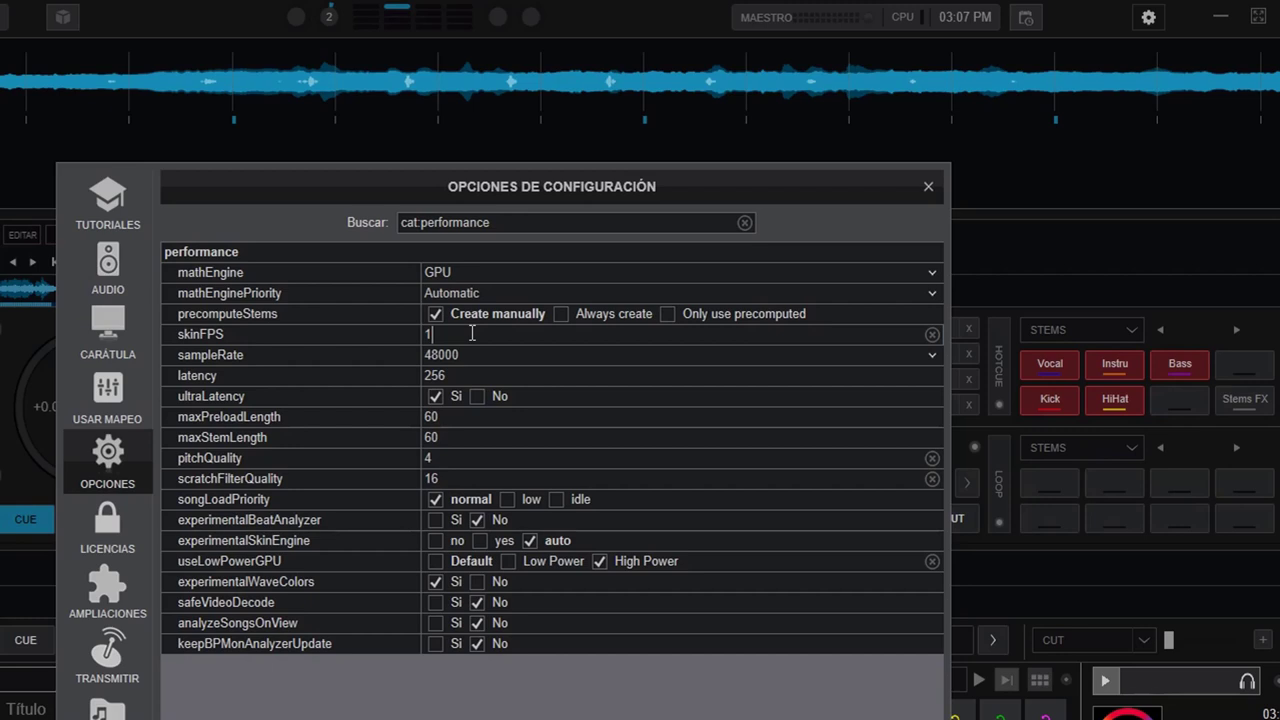
pyautogui.moveTo(409, 200); pyautogui.dragTo(573, 224)
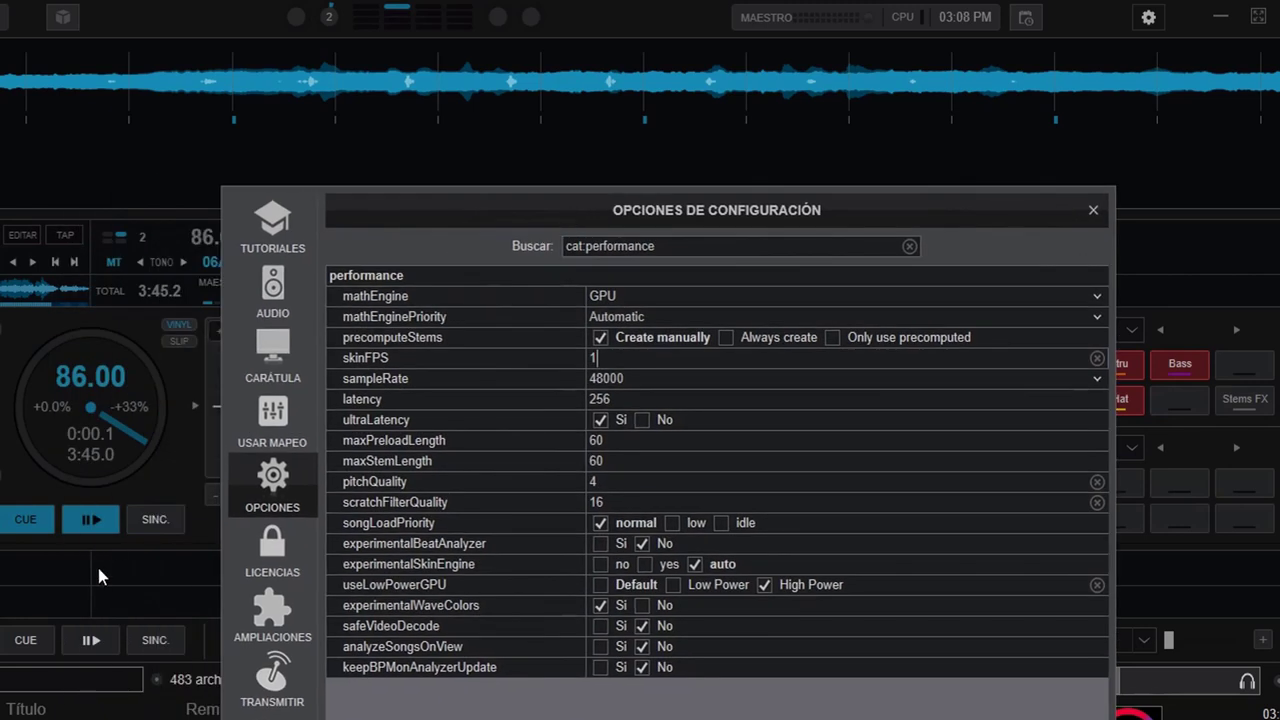
# Play the deck A track again, raise its volume fader to test the response at 1 FPS, and return to the cue point.
pyautogui.click(92, 520)
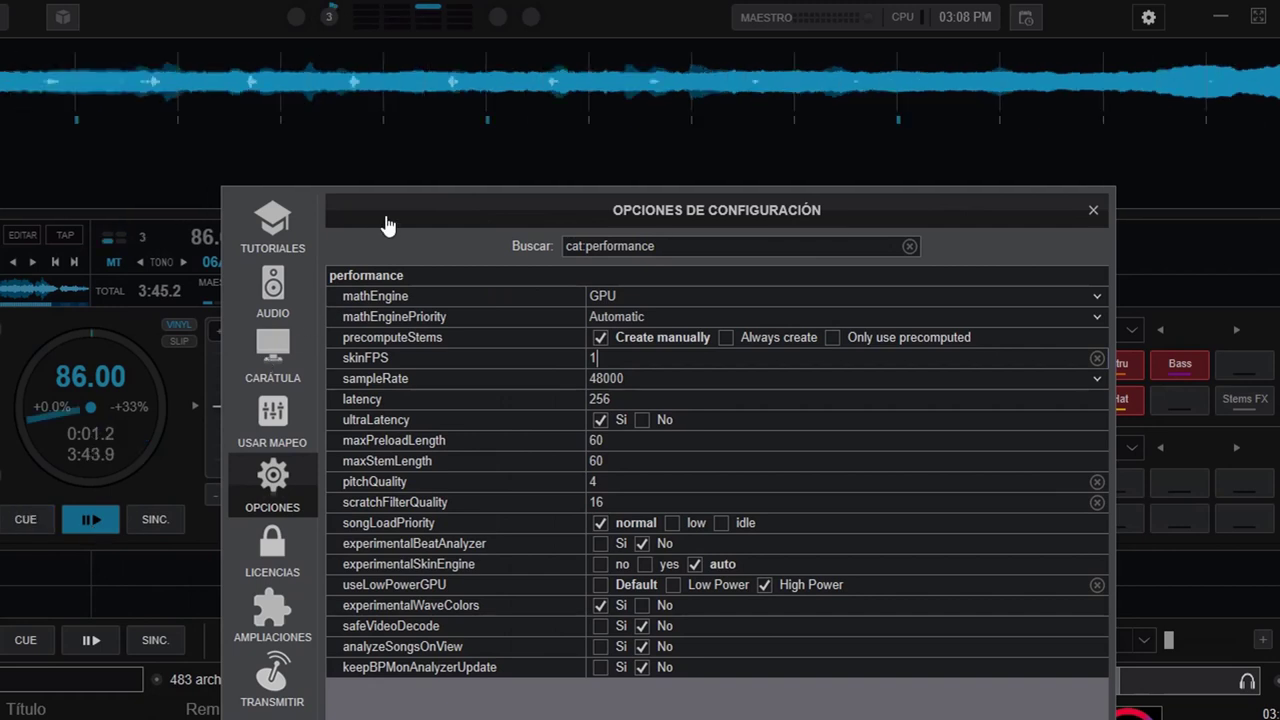
pyautogui.moveTo(386, 223); pyautogui.dragTo(517, 224)
pyautogui.moveTo(340, 580); pyautogui.dragTo(338, 535)
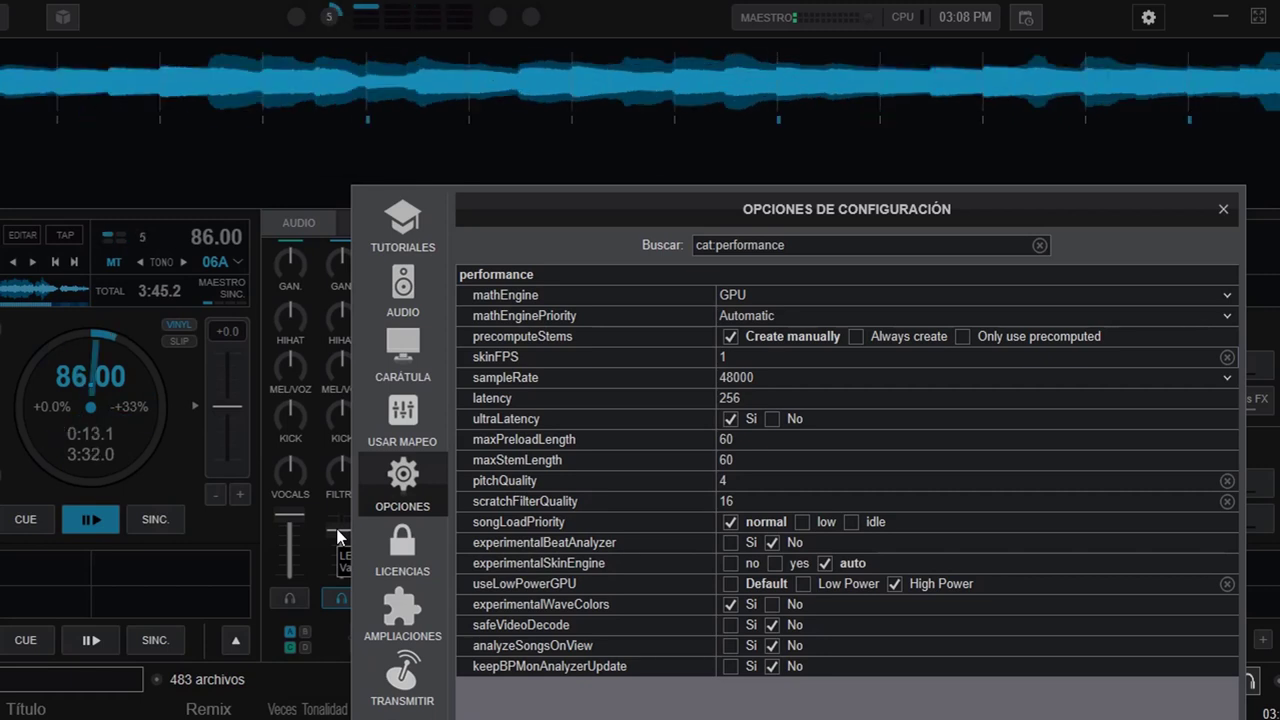
pyautogui.click(46, 526)
# Set skinFPS to 24 and test it by playing the deck A track briefly and returning to the cue point.
pyautogui.doubleClick(715, 356)
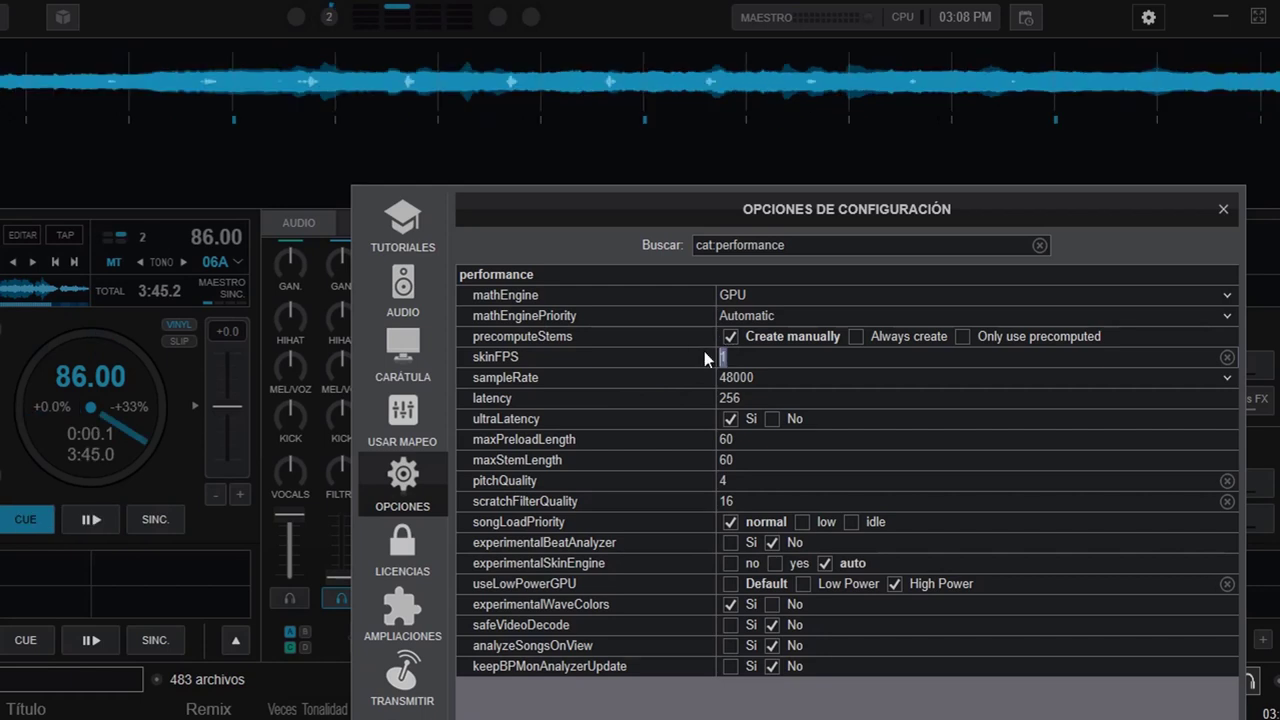
pyautogui.write('24')
pyautogui.click(105, 518)
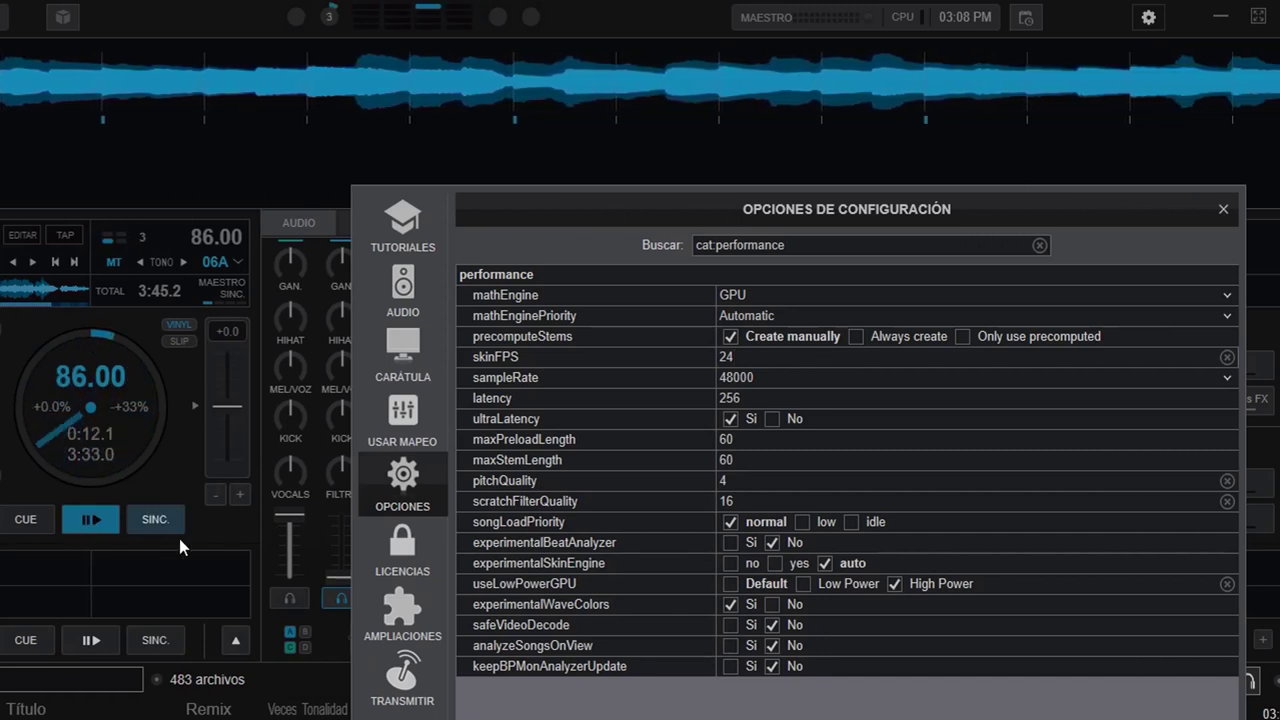
pyautogui.moveTo(339, 577)
pyautogui.mouseDown()
pyautogui.moveTo(339, 524)
pyautogui.moveTo(339, 578)
pyautogui.mouseUp()
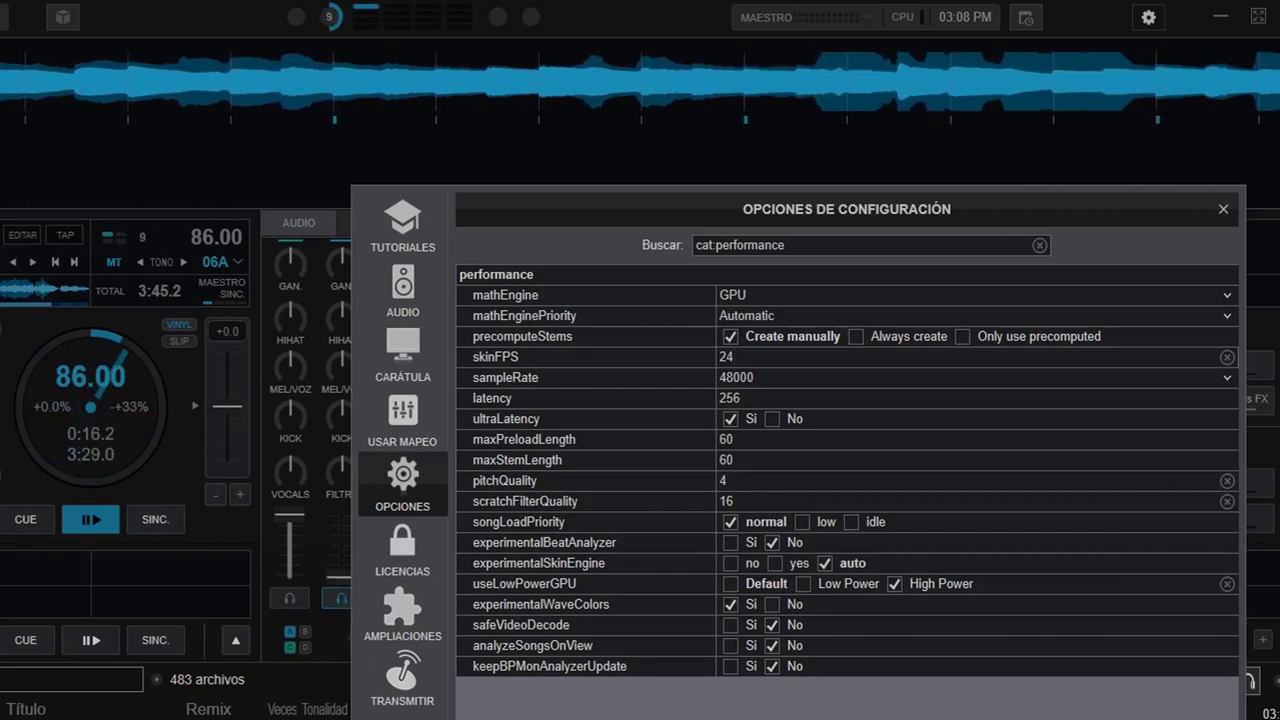
pyautogui.click(22, 522)
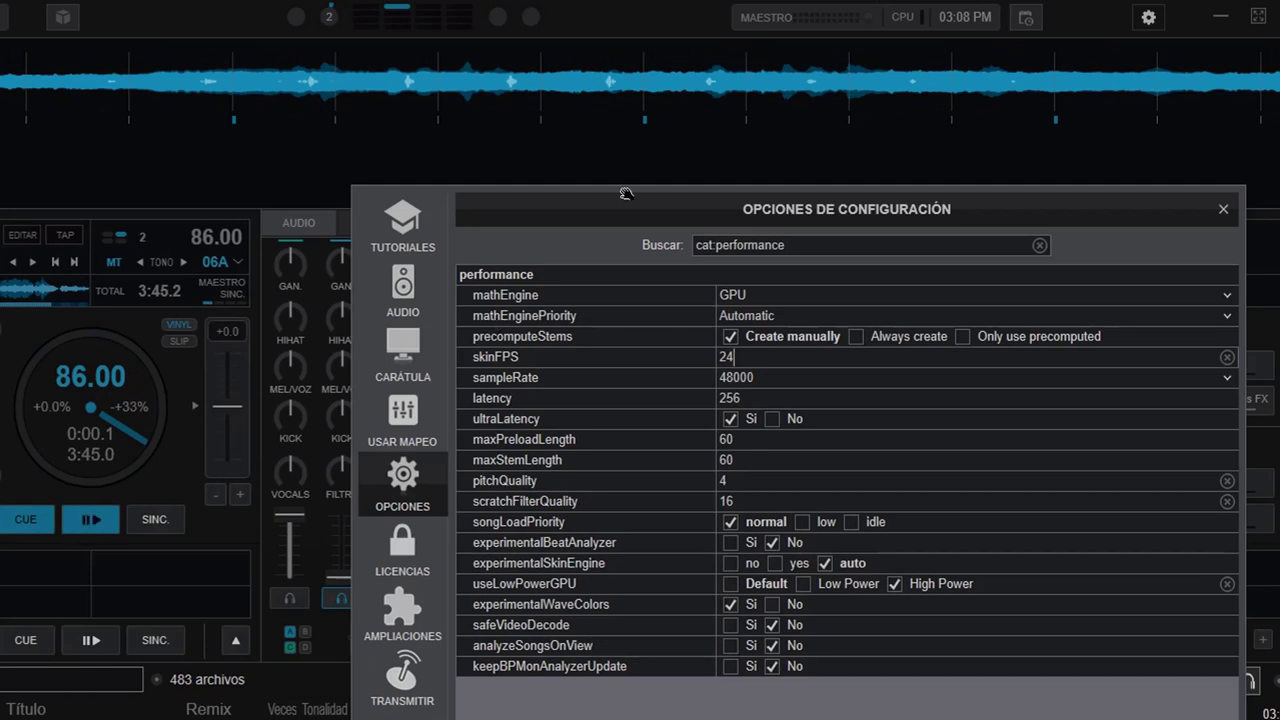
# Close the configuration options and minimize the VirtualDJ and browser windows to reach the desktop.
pyautogui.moveTo(661, 218); pyautogui.dragTo(509, 180)
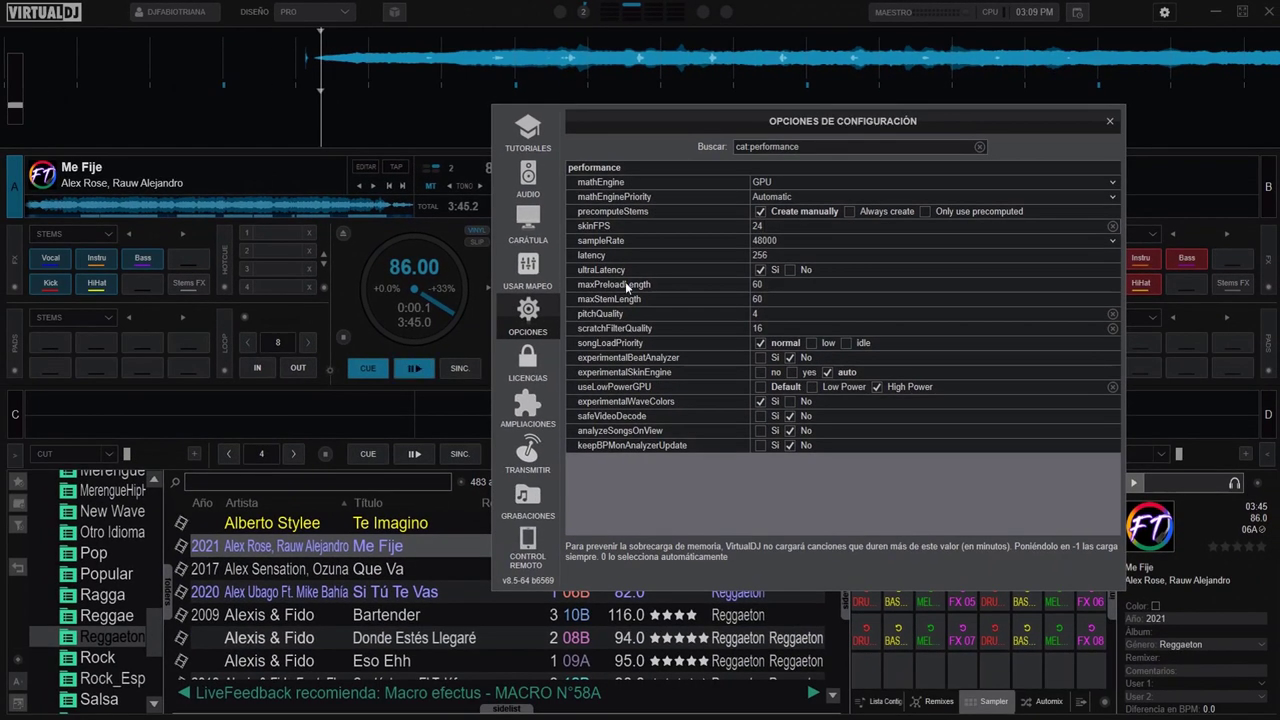
pyautogui.click(1109, 121)
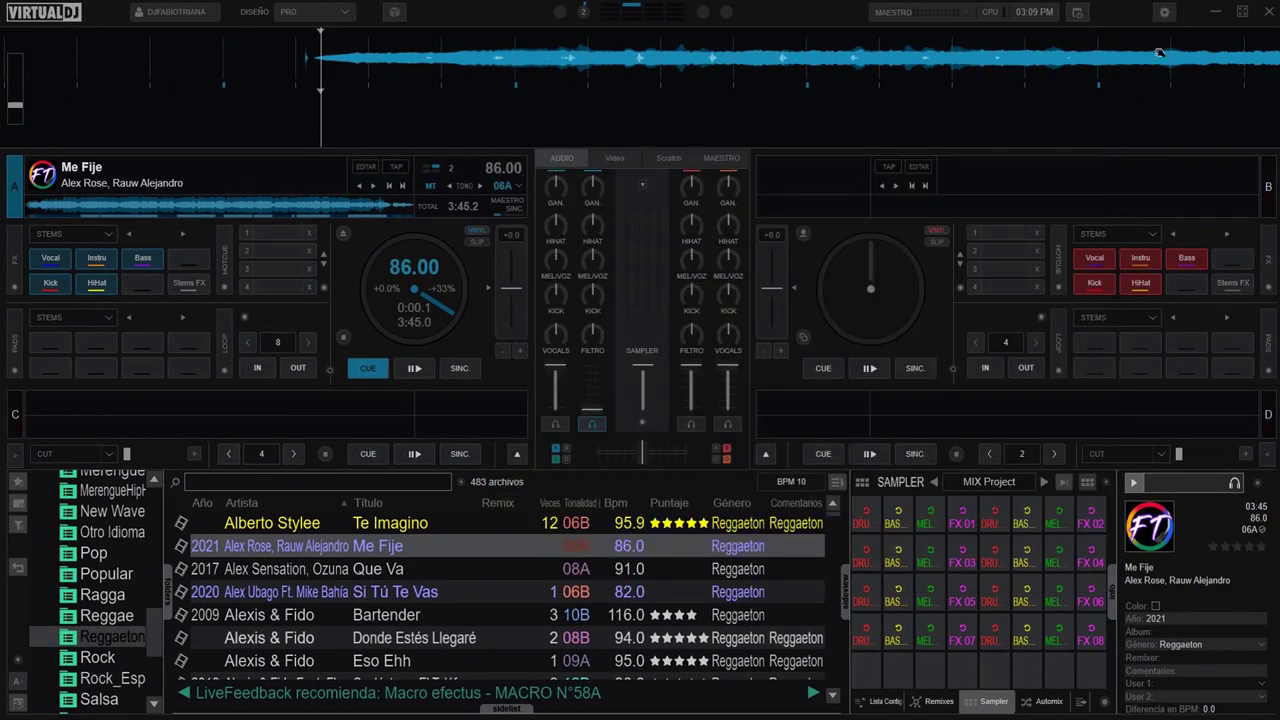
pyautogui.click(1213, 12)
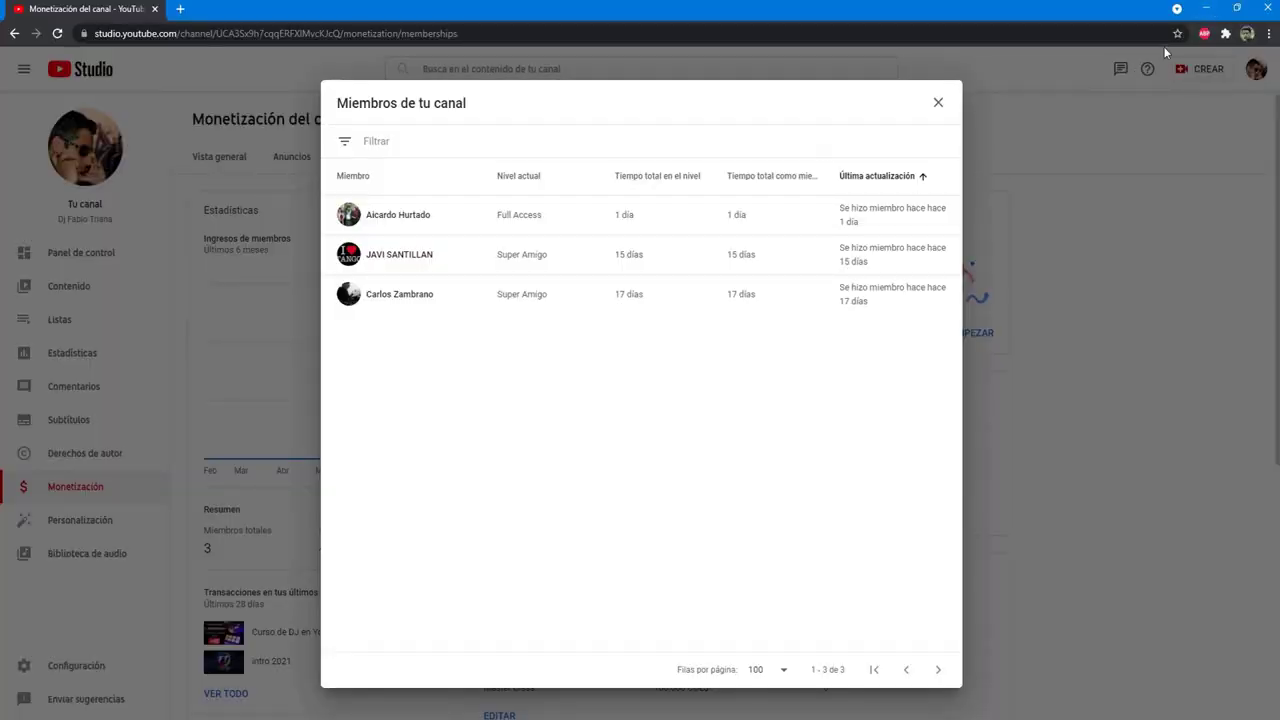
pyautogui.click(1206, 8)
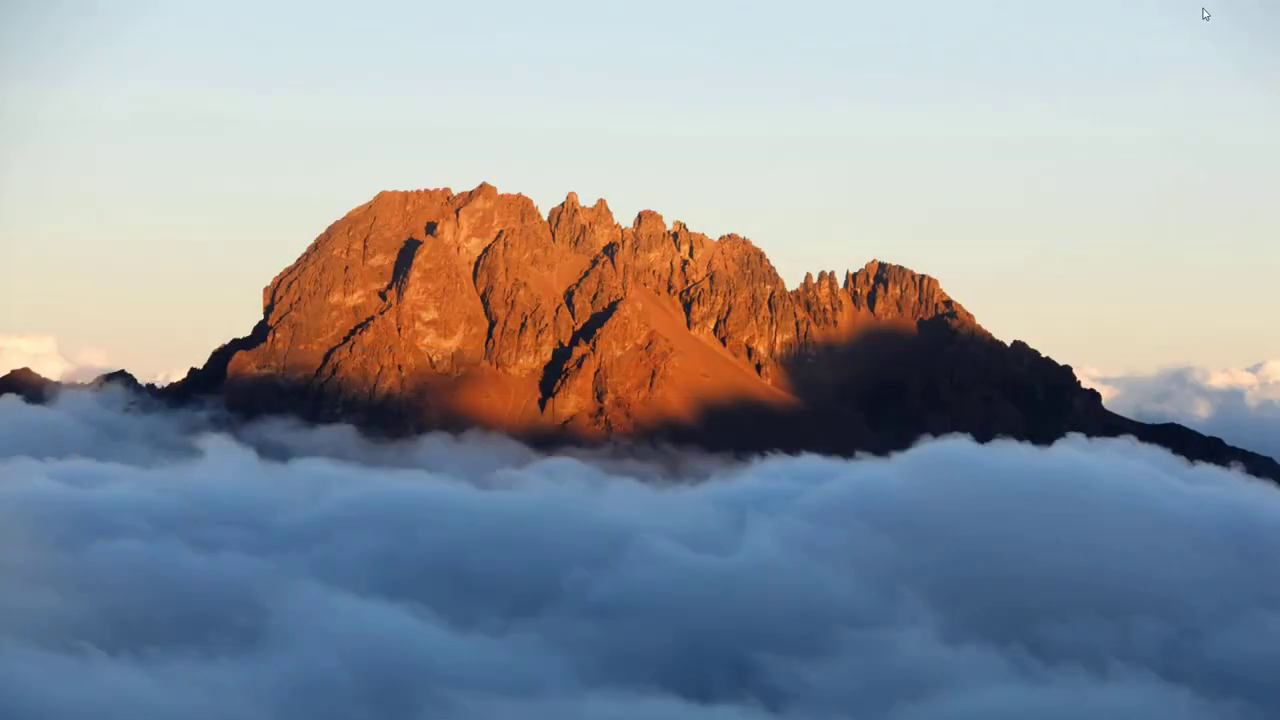
# Open the Windows advanced display settings to check the screen's refresh rate.
pyautogui.rightClick(477, 258)
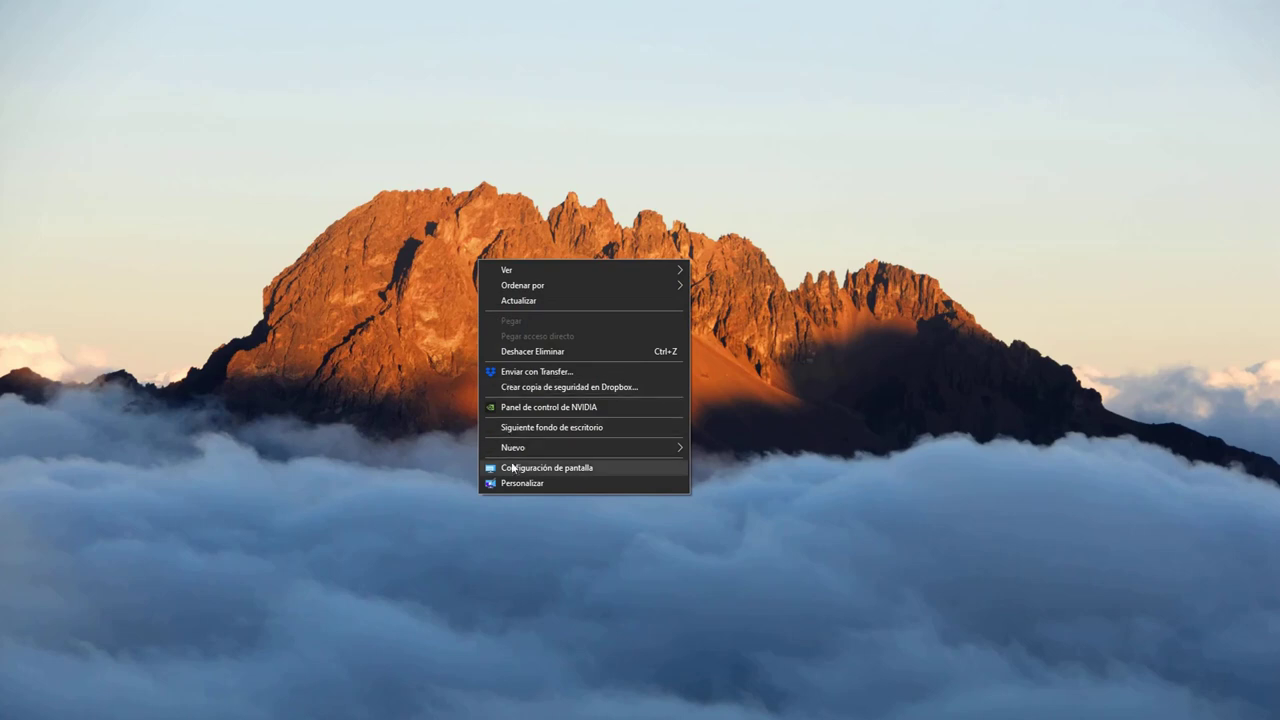
pyautogui.click(539, 466)
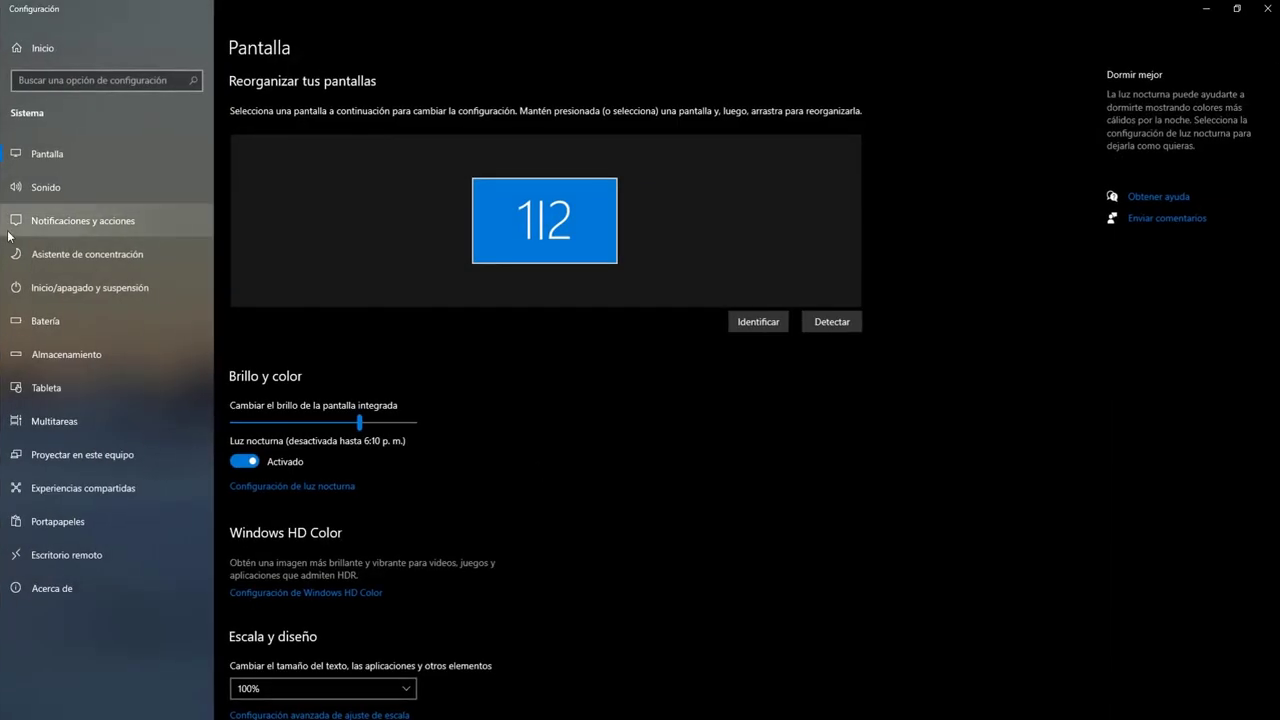
pyautogui.scroll(-5, 543, 448)
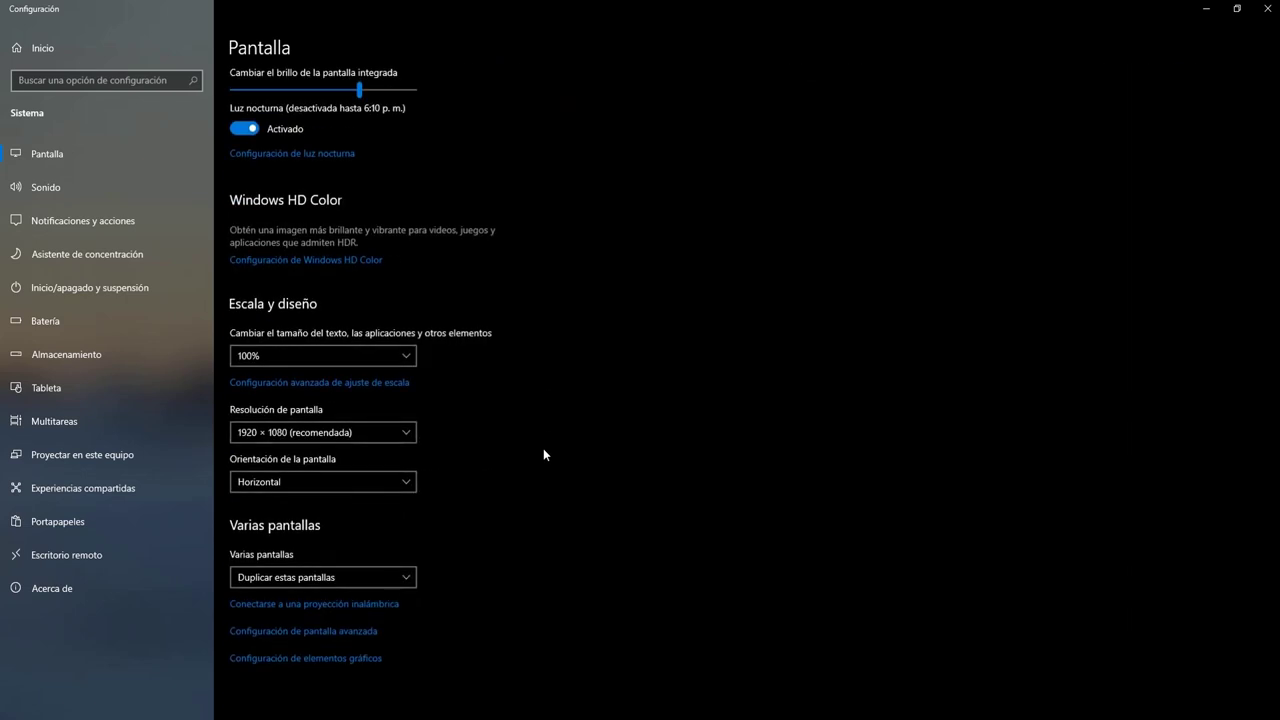
pyautogui.click(319, 634)
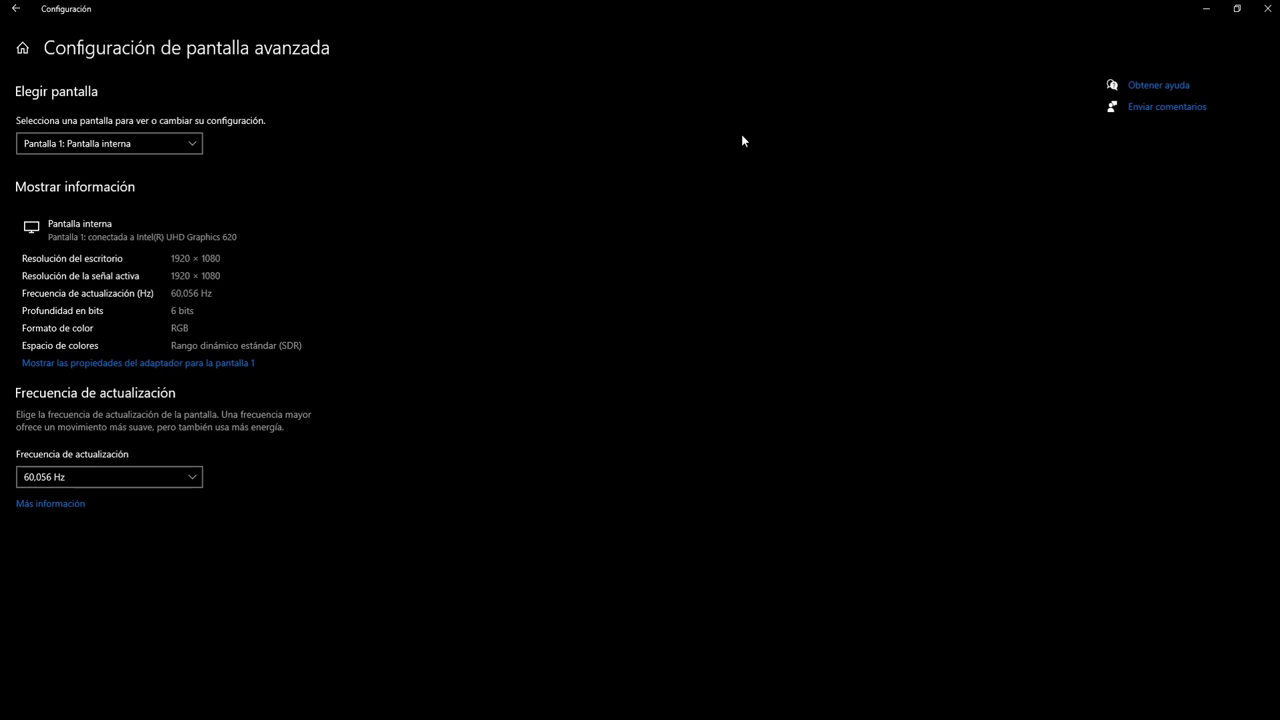
# Minimize the Windows settings to return to VirtualDJ, set skinFPS to 60 in the performance options, and close the configuration.
pyautogui.click(1203, 12)
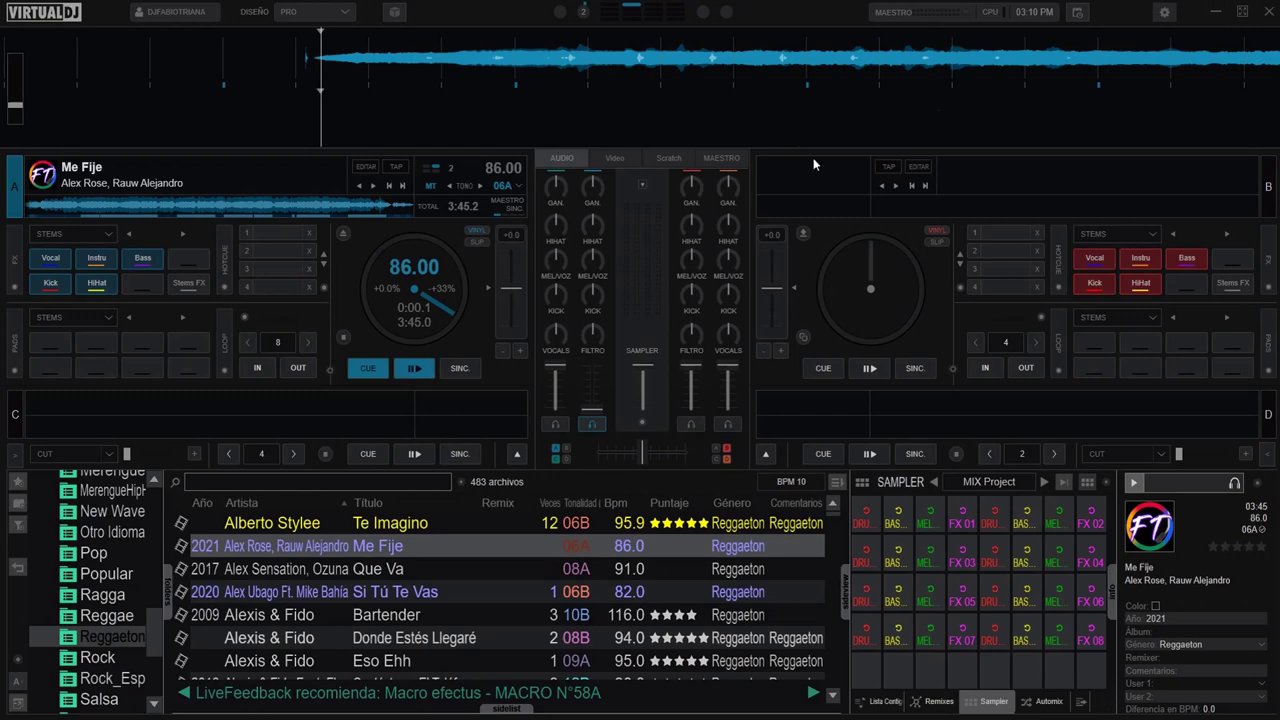
pyautogui.click(1164, 13)
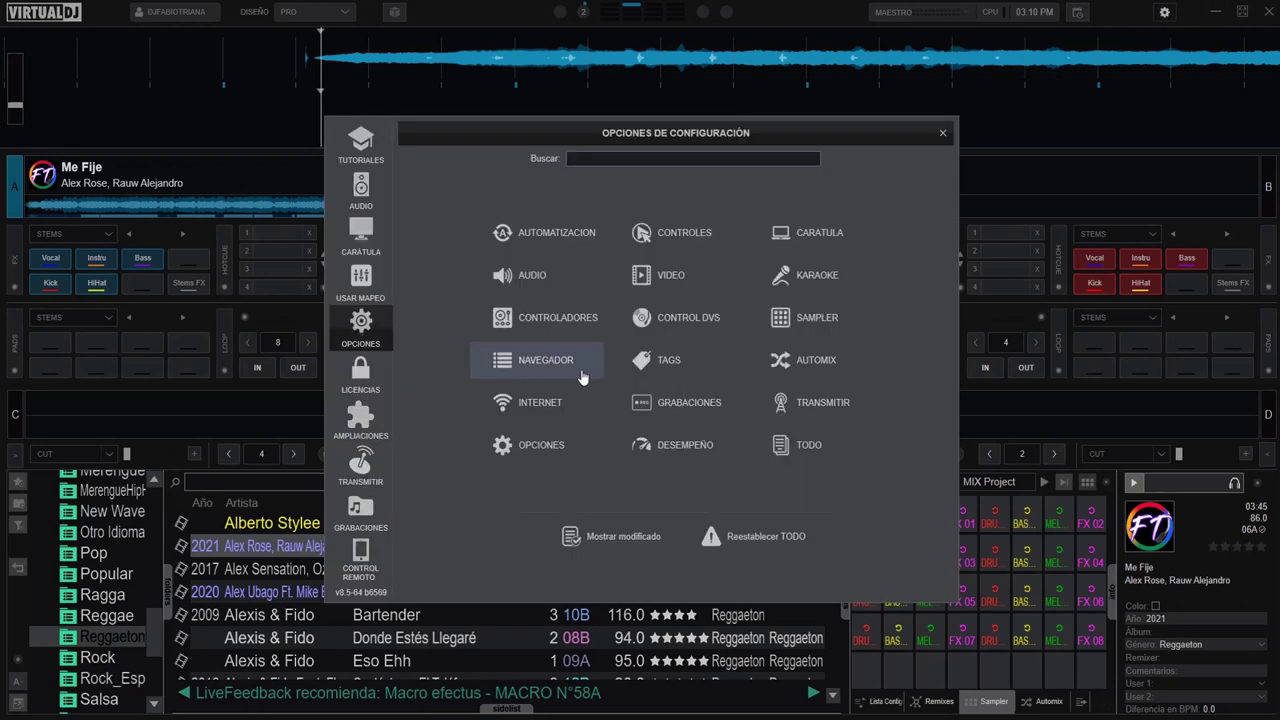
pyautogui.click(665, 446)
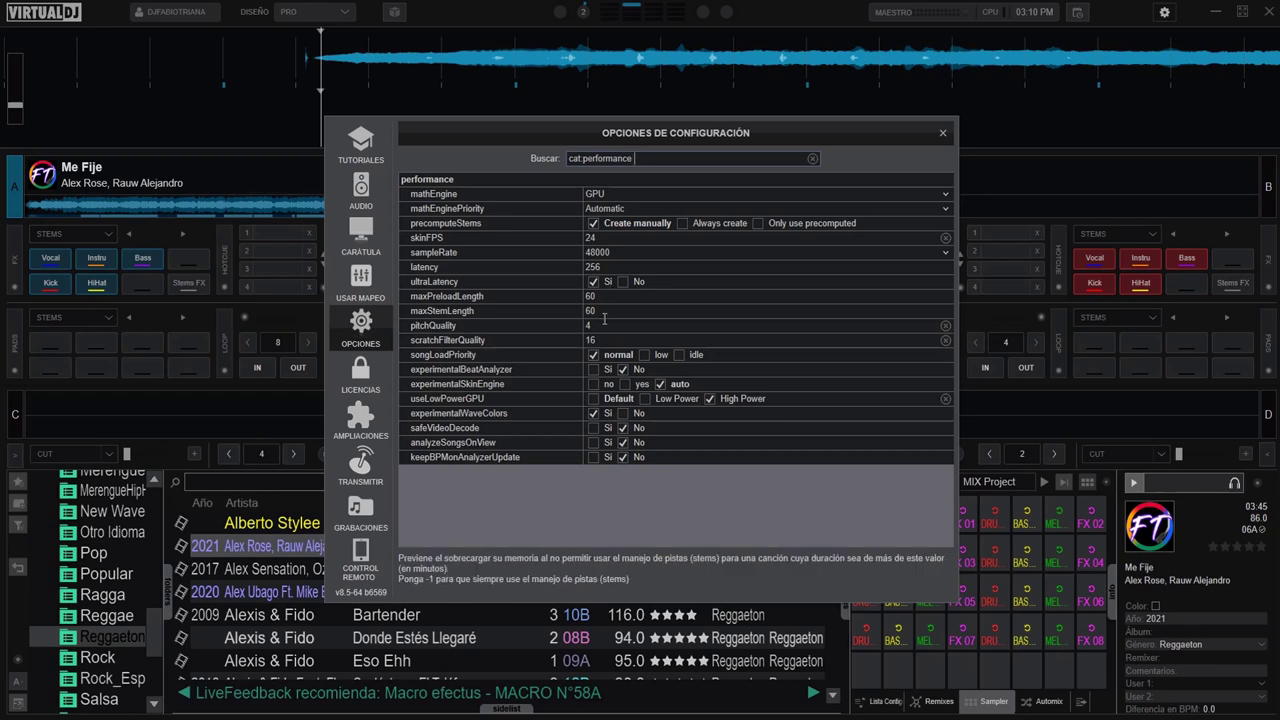
pyautogui.moveTo(598, 237); pyautogui.dragTo(562, 237)
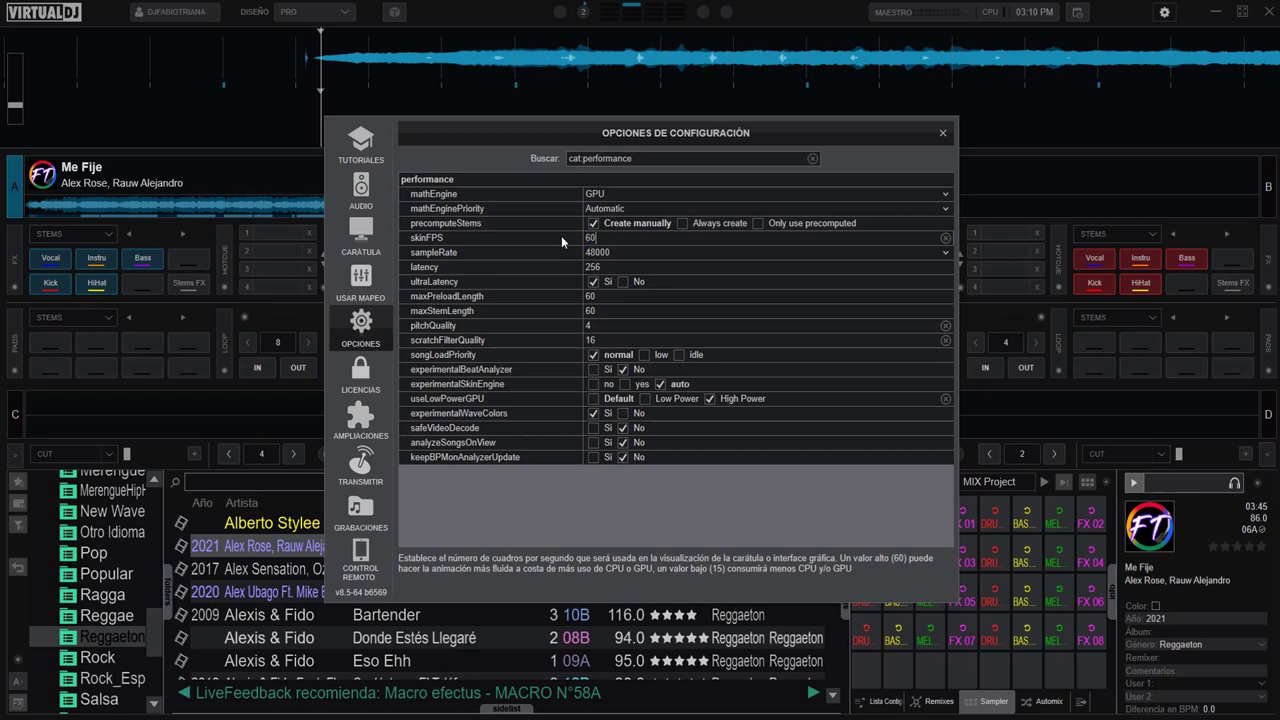
pyautogui.click(942, 133)
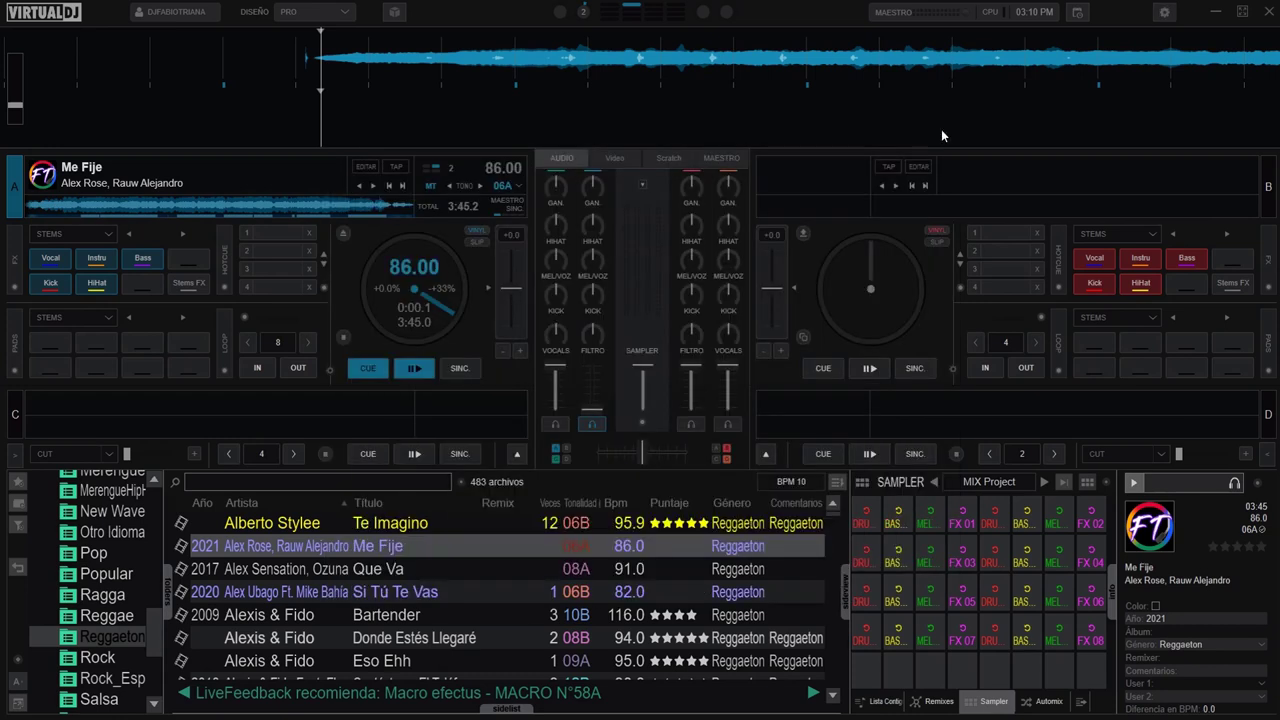
# Play the deck A track twice to check the waveform's smoothness at 60 FPS, returning to the cue point each time.
pyautogui.click(414, 369)
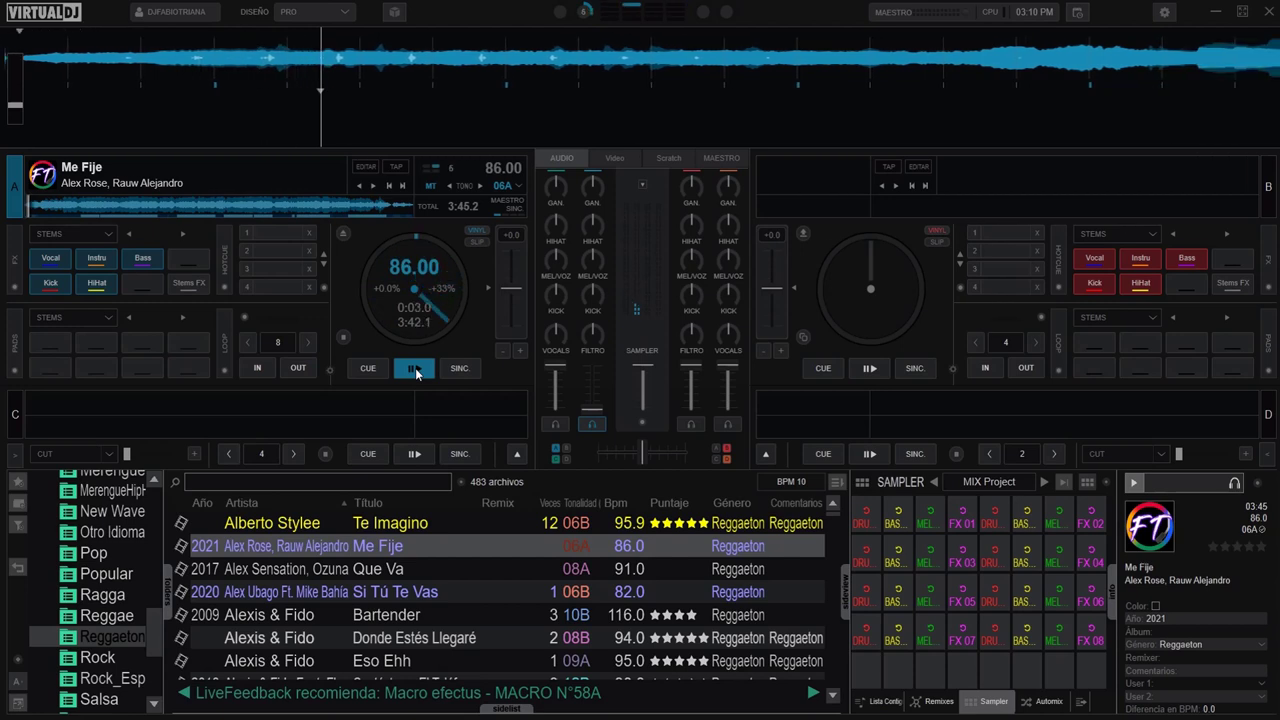
pyautogui.click(368, 368)
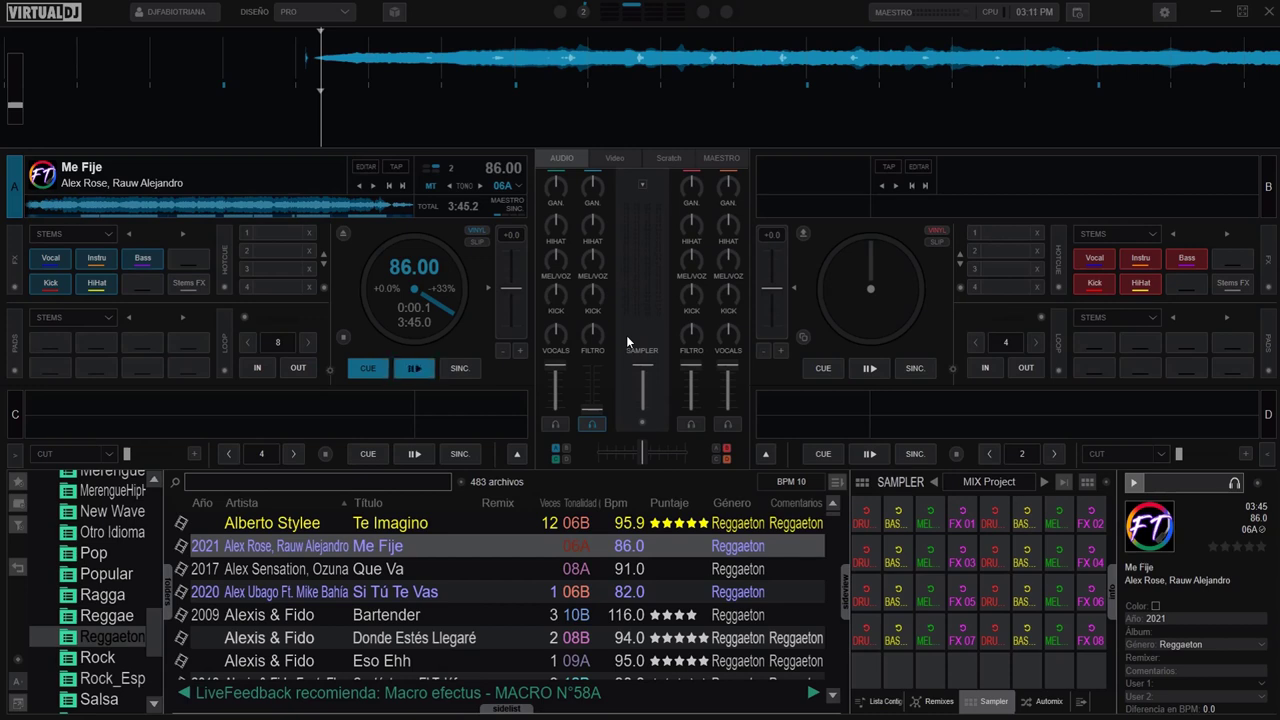
pyautogui.click(416, 369)
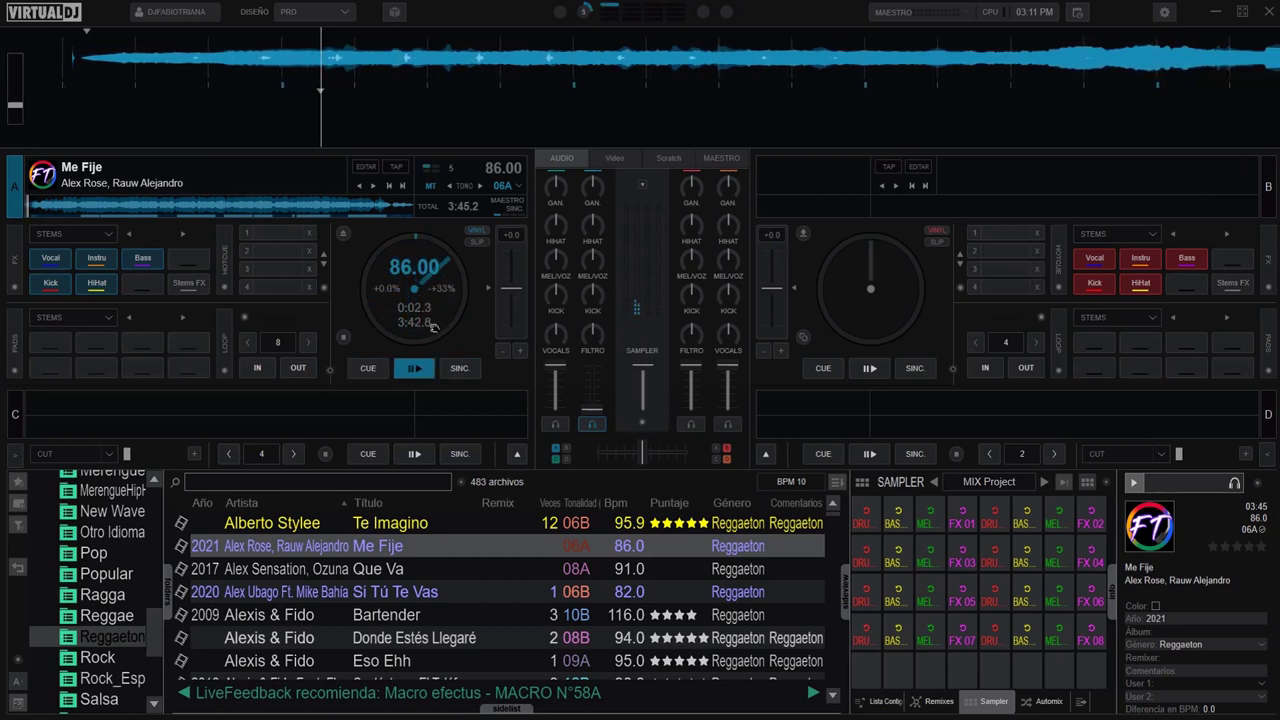
pyautogui.click(373, 369)
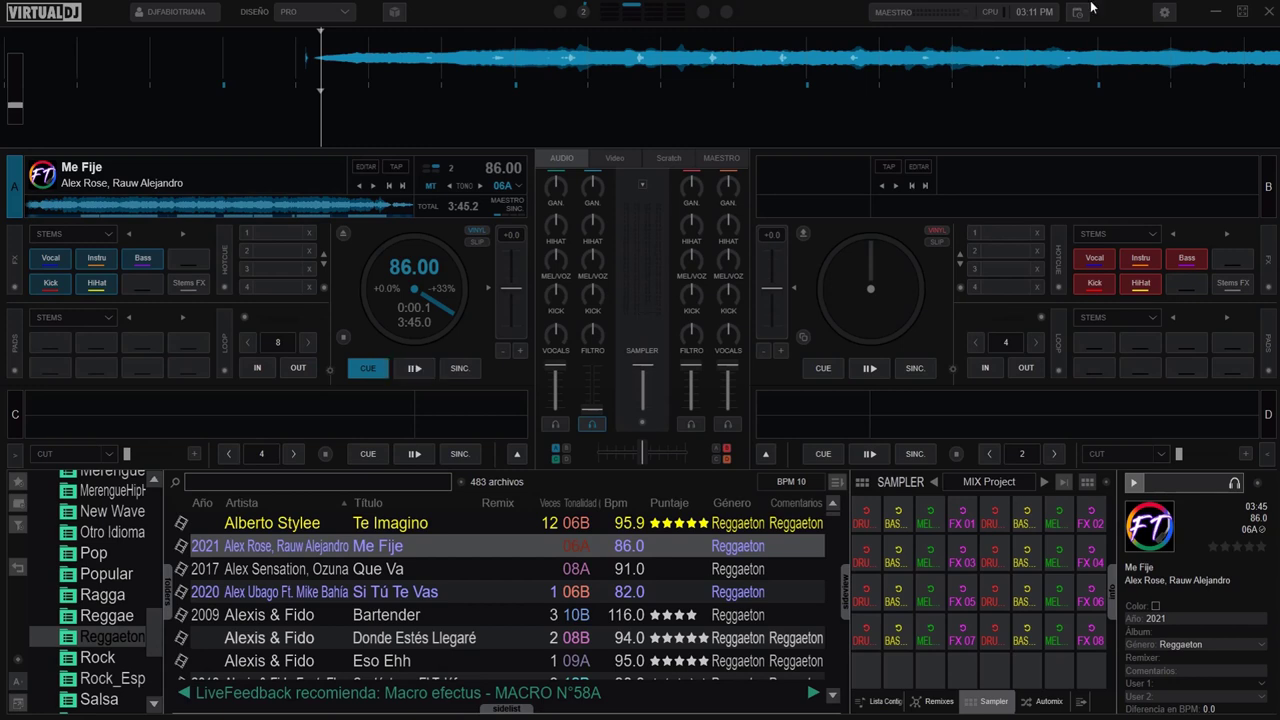
# Reopen the performance options and reset skinFPS to its default value.
pyautogui.click(1164, 12)
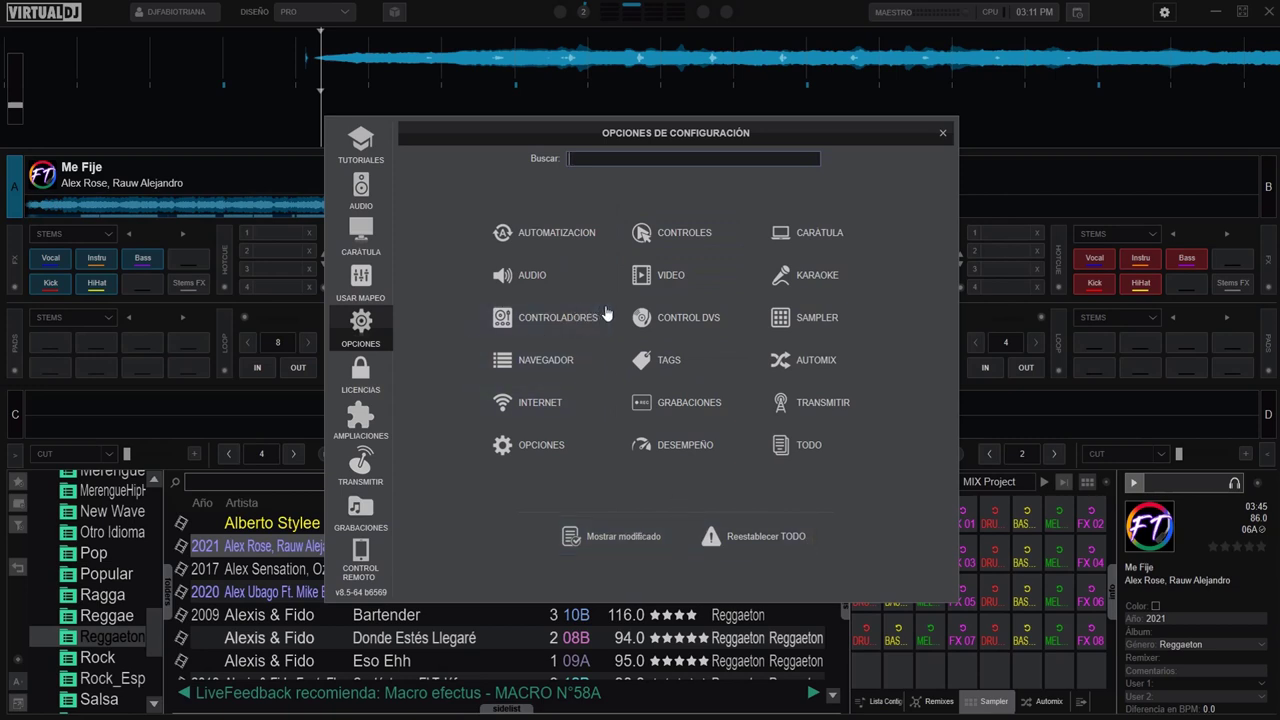
pyautogui.click(688, 447)
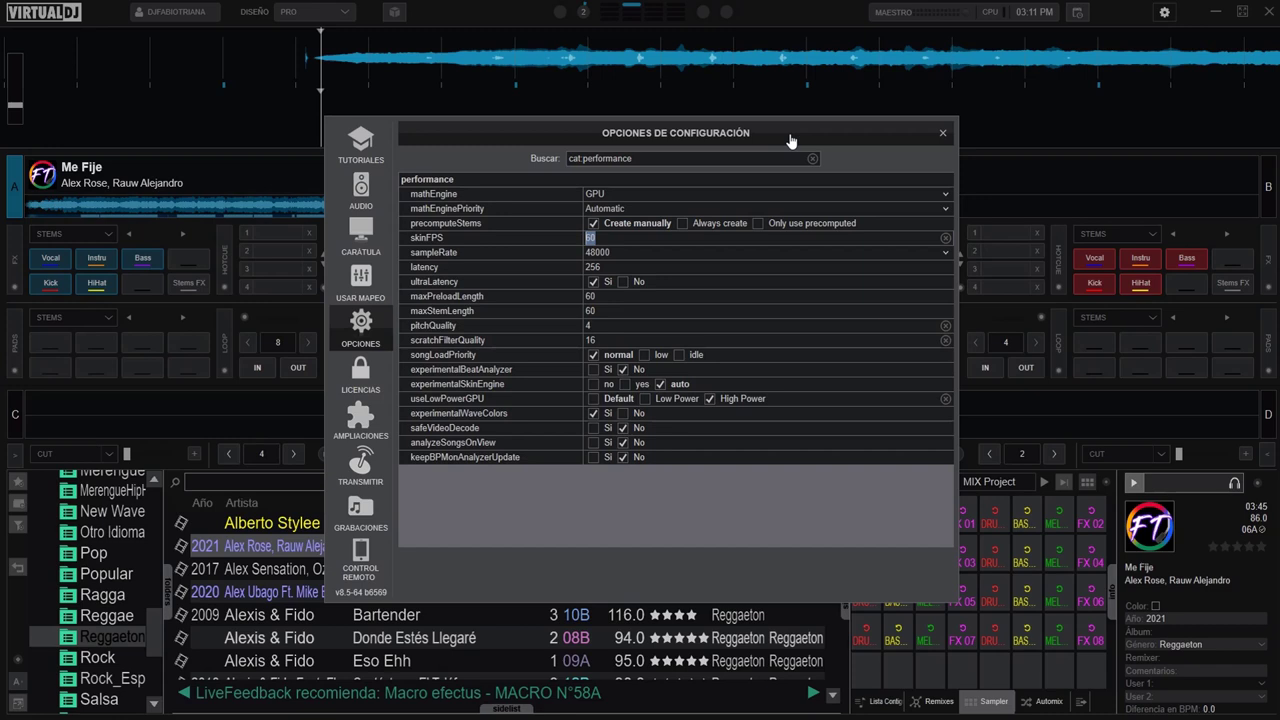
pyautogui.moveTo(813, 237)
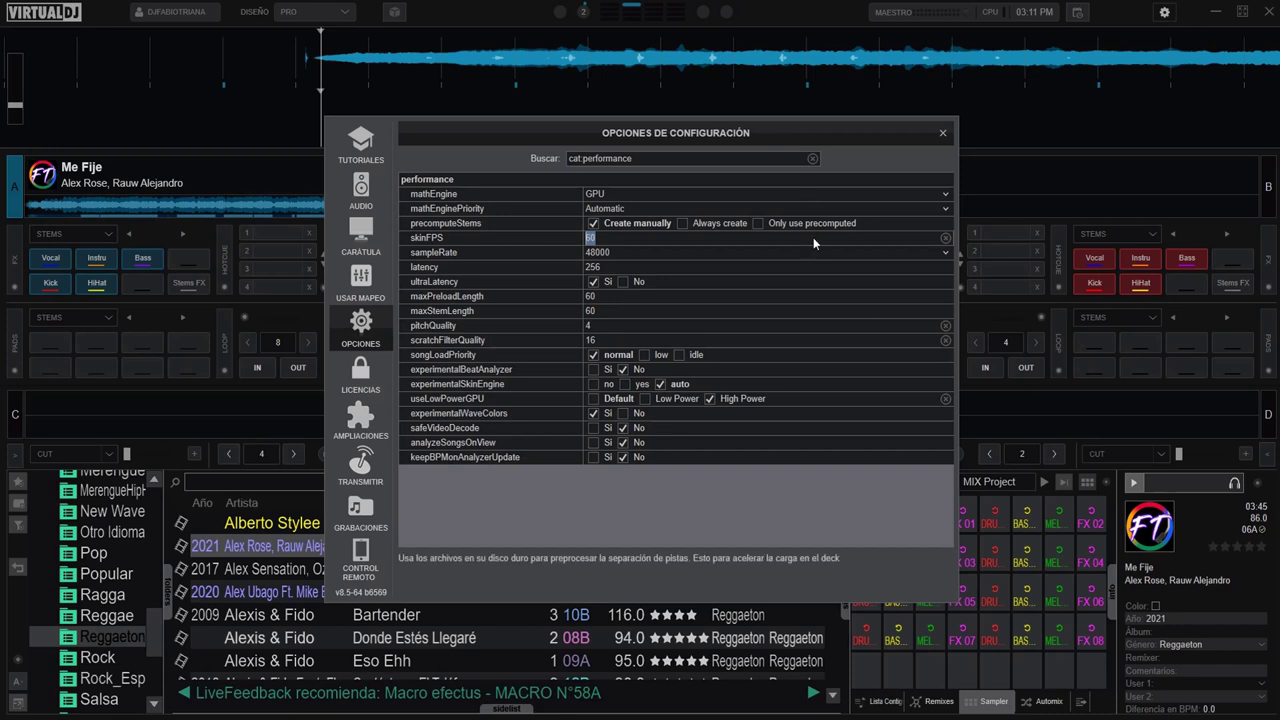
pyautogui.click(945, 240)
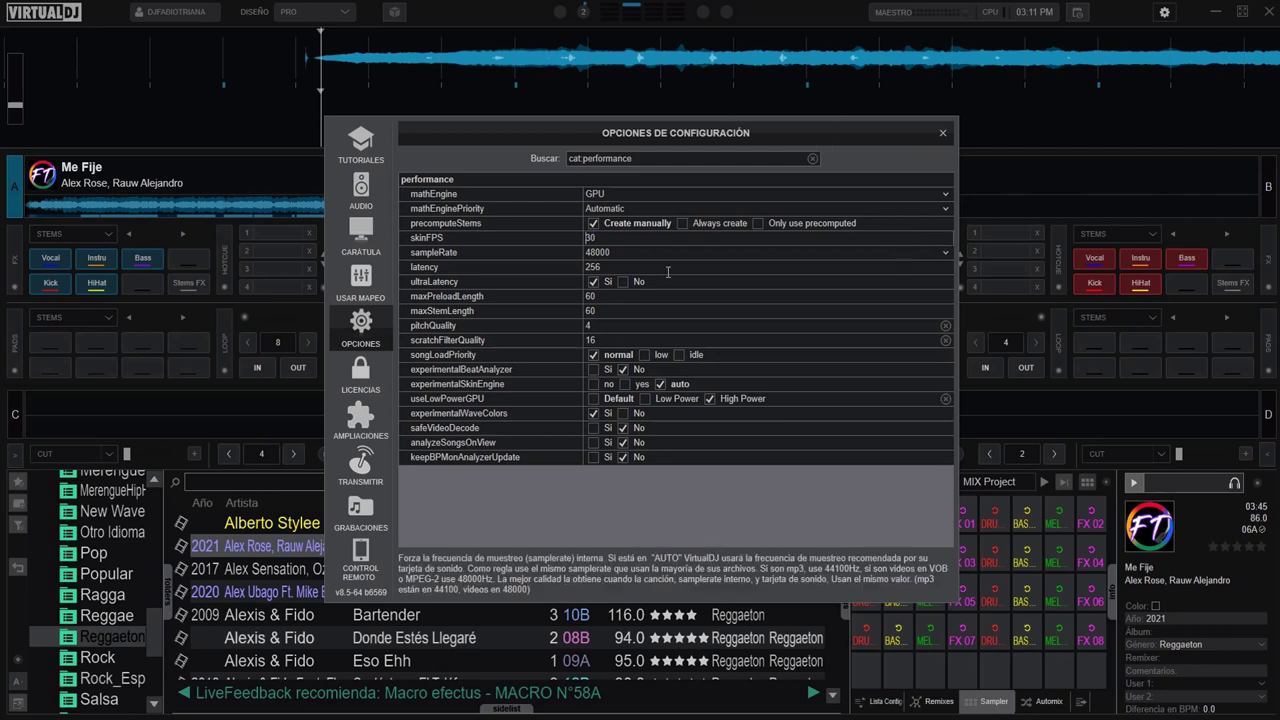
pyautogui.moveTo(660, 253)
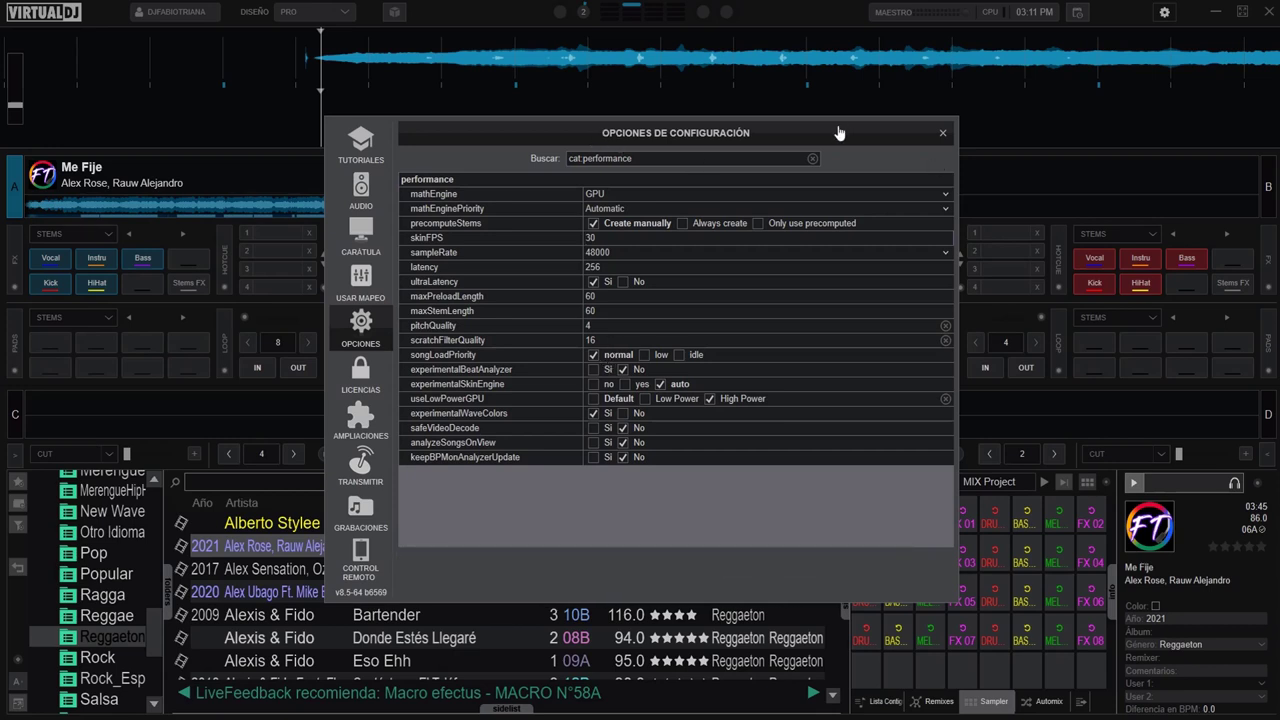
# Set skinFPS to 8, move the configuration window clear of deck A, and play the loaded track.
pyautogui.moveTo(833, 138); pyautogui.dragTo(835, 222)
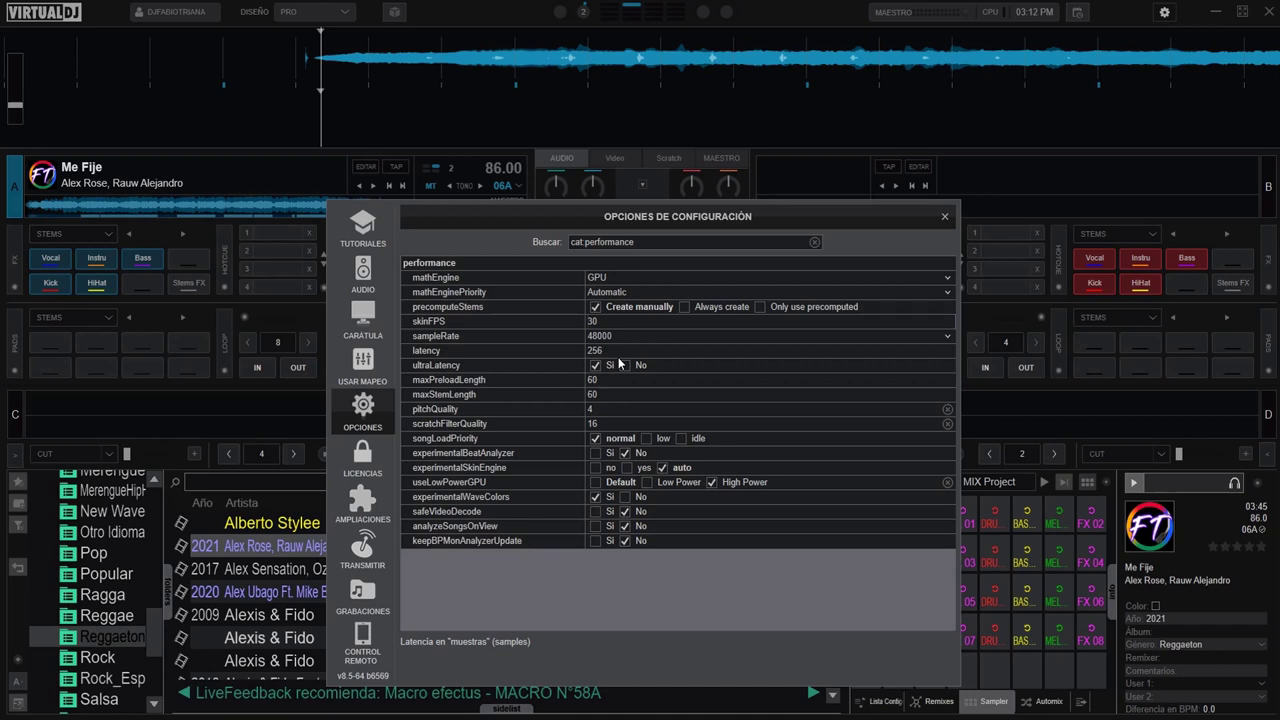
pyautogui.doubleClick(578, 321)
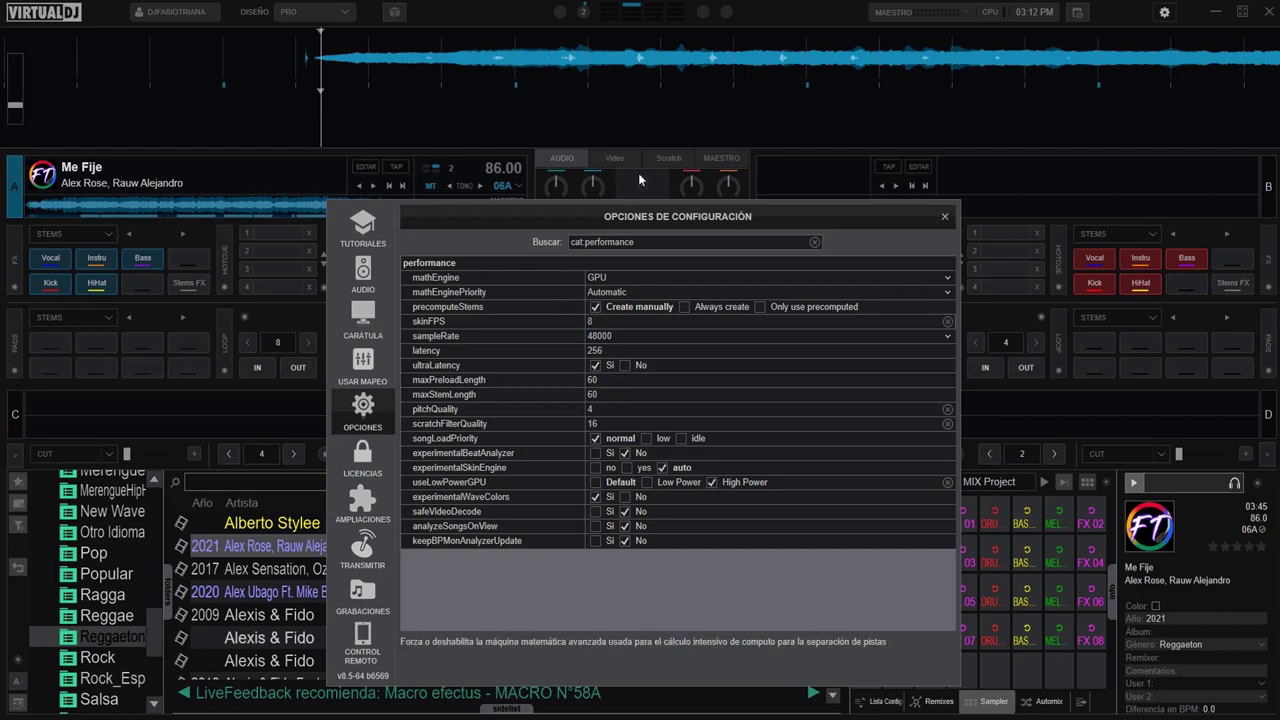
pyautogui.moveTo(583, 224); pyautogui.dragTo(895, 172)
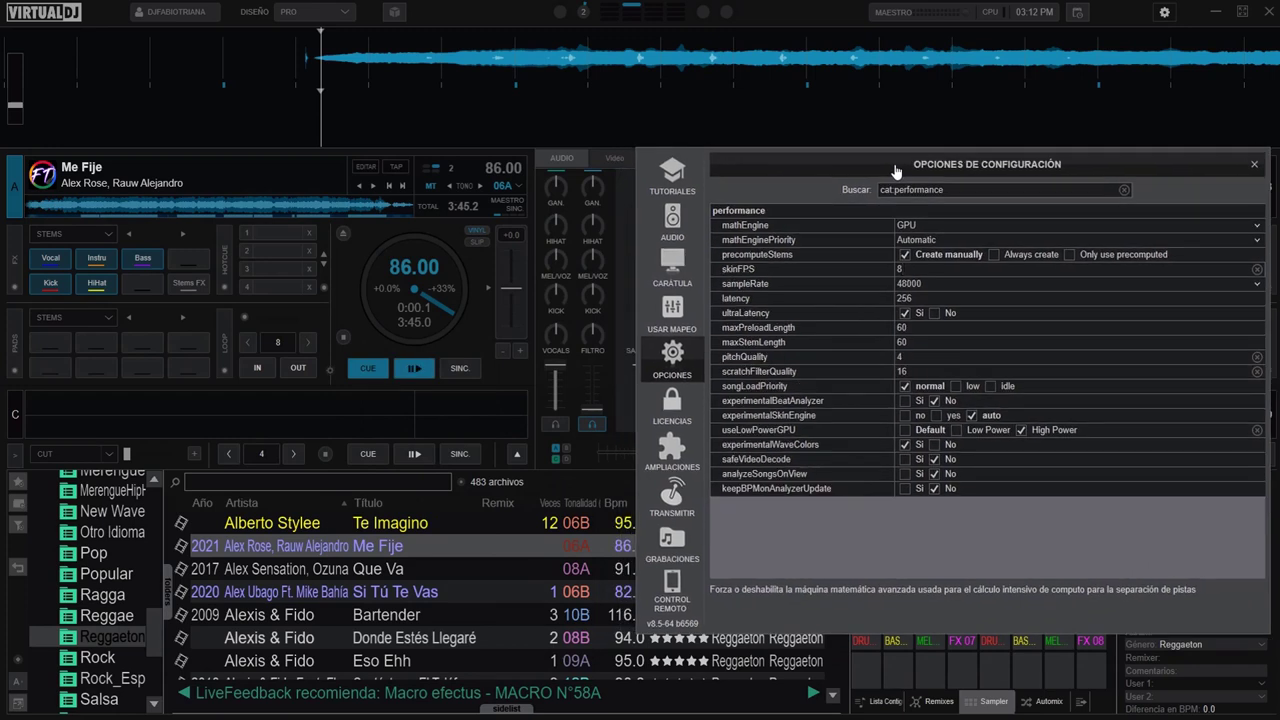
pyautogui.click(416, 370)
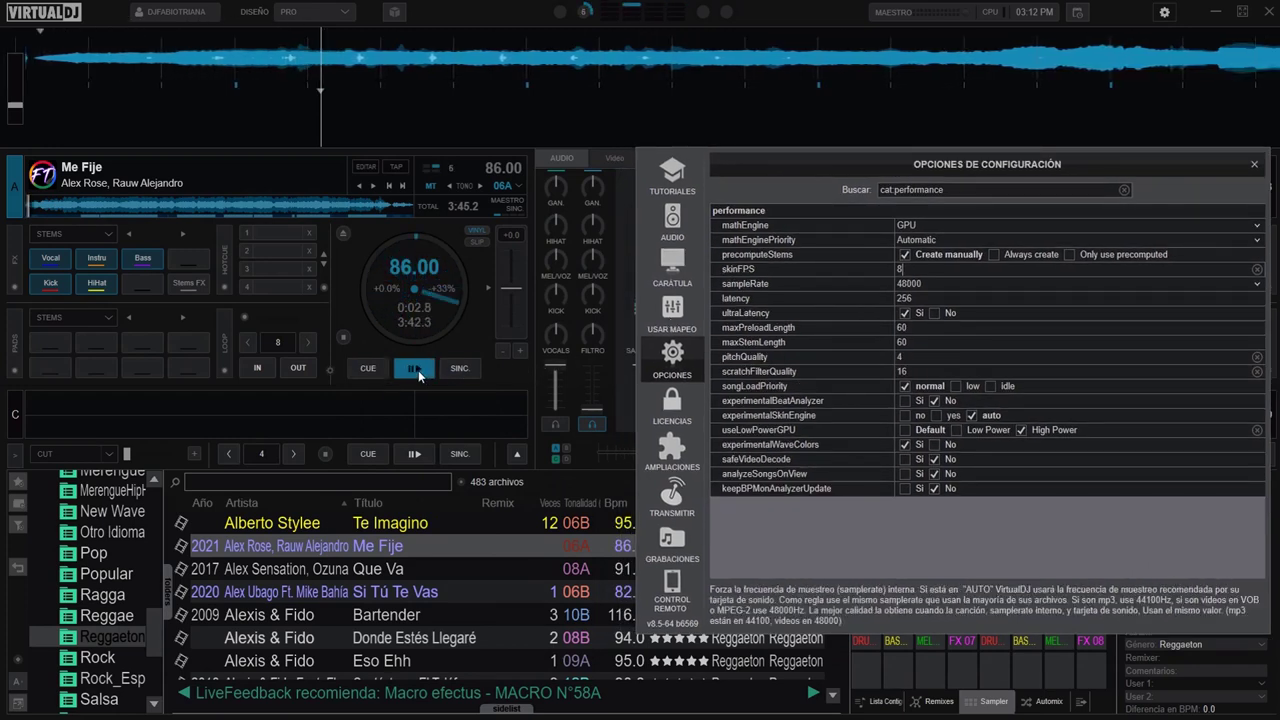
# Try skinFPS values of 12 and 15, playing the deck A track to compare the animation.
pyautogui.click(912, 270)
pyautogui.doubleClick(912, 270)
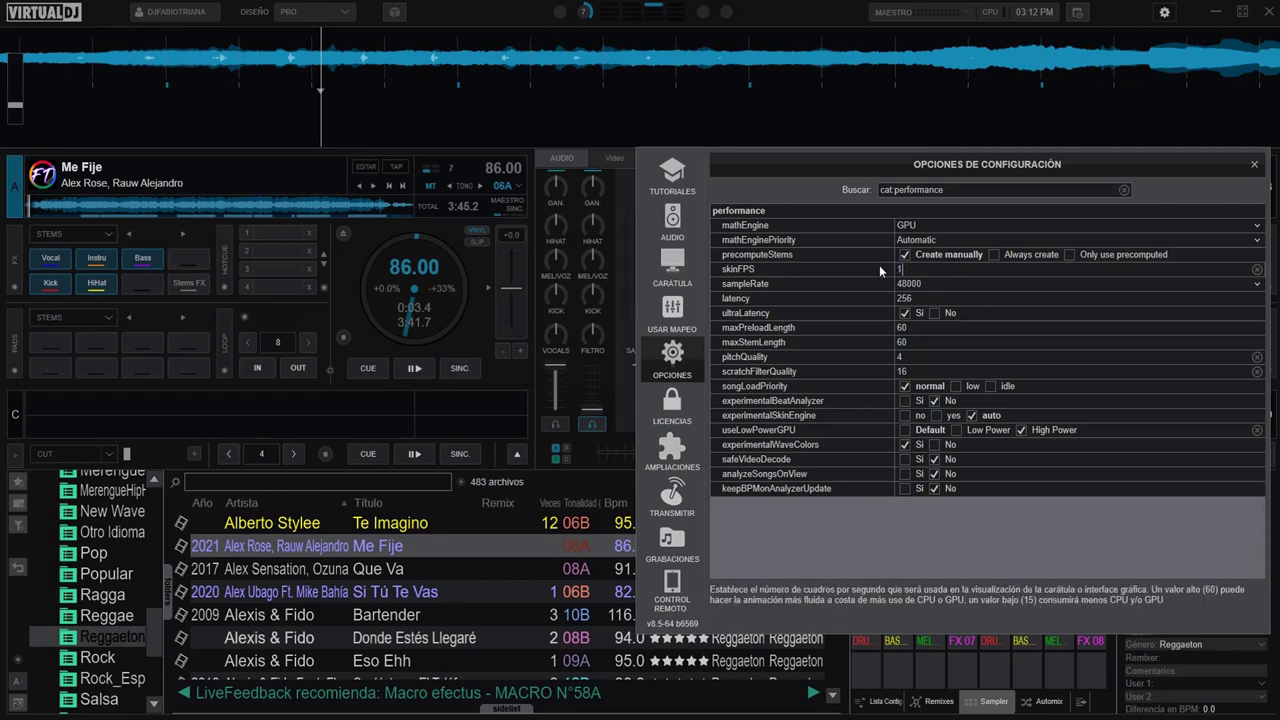
pyautogui.write('122')
pyautogui.press('BackSpace')
pyautogui.click(412, 370)
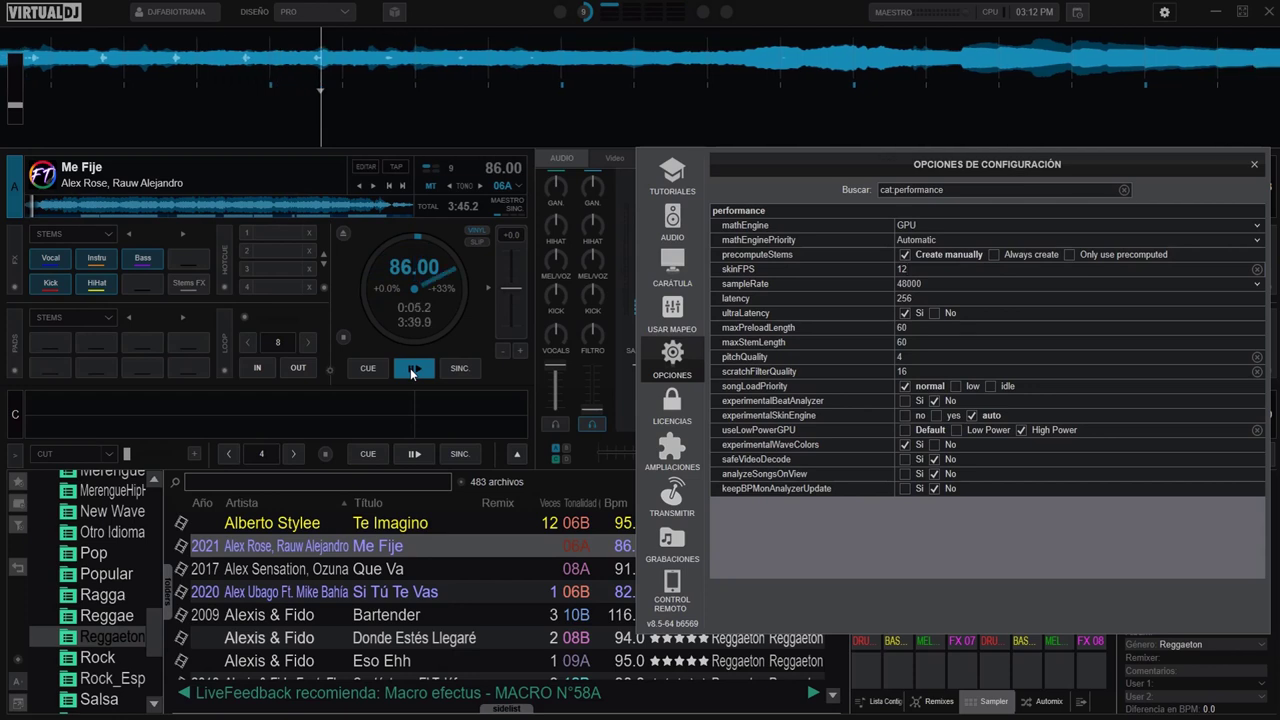
pyautogui.moveTo(868, 266)
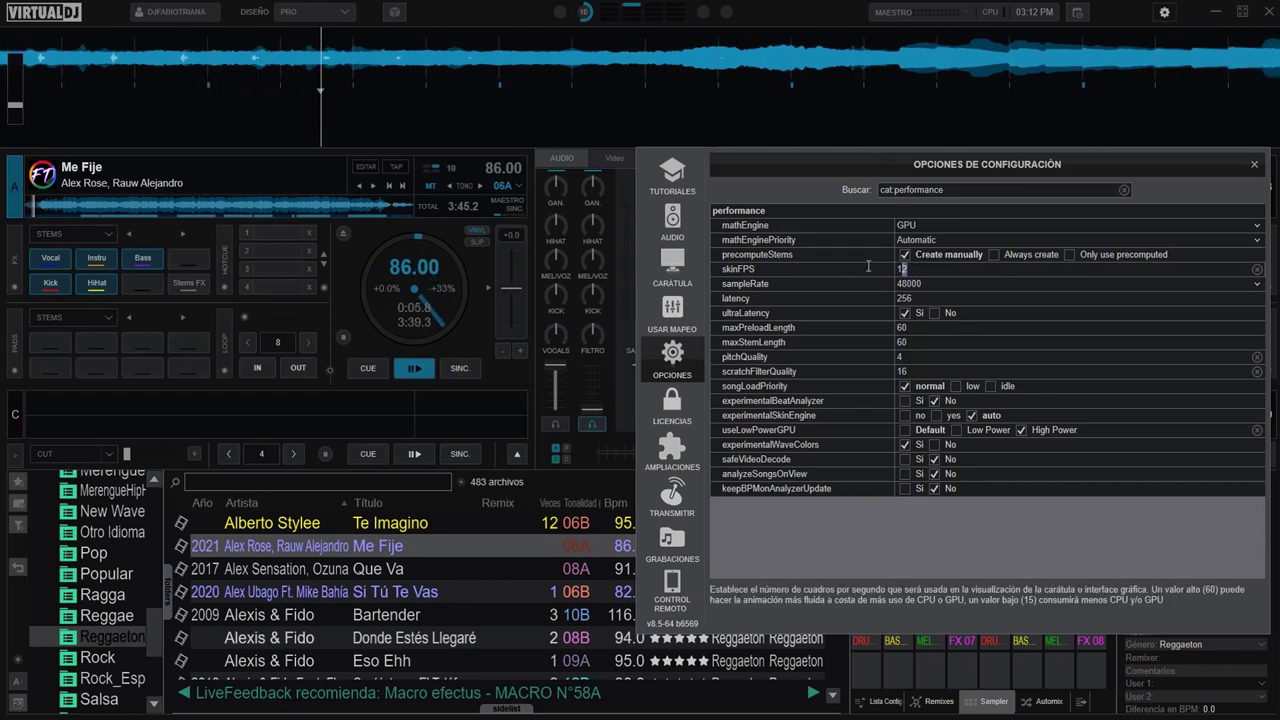
pyautogui.write('1')
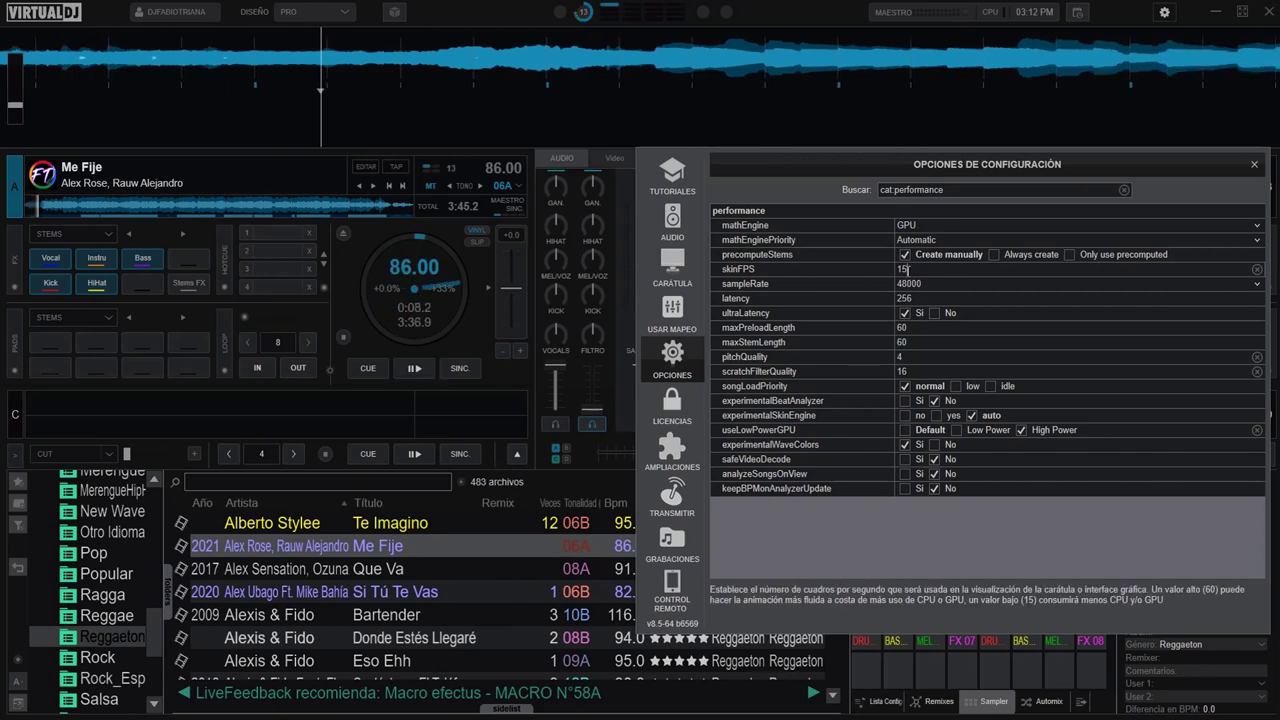
# Set skinFPS to 24, resume the deck A track, and move the configuration window back over the mixer.
pyautogui.doubleClick(902, 269)
pyautogui.write('24')
pyautogui.click(420, 369)
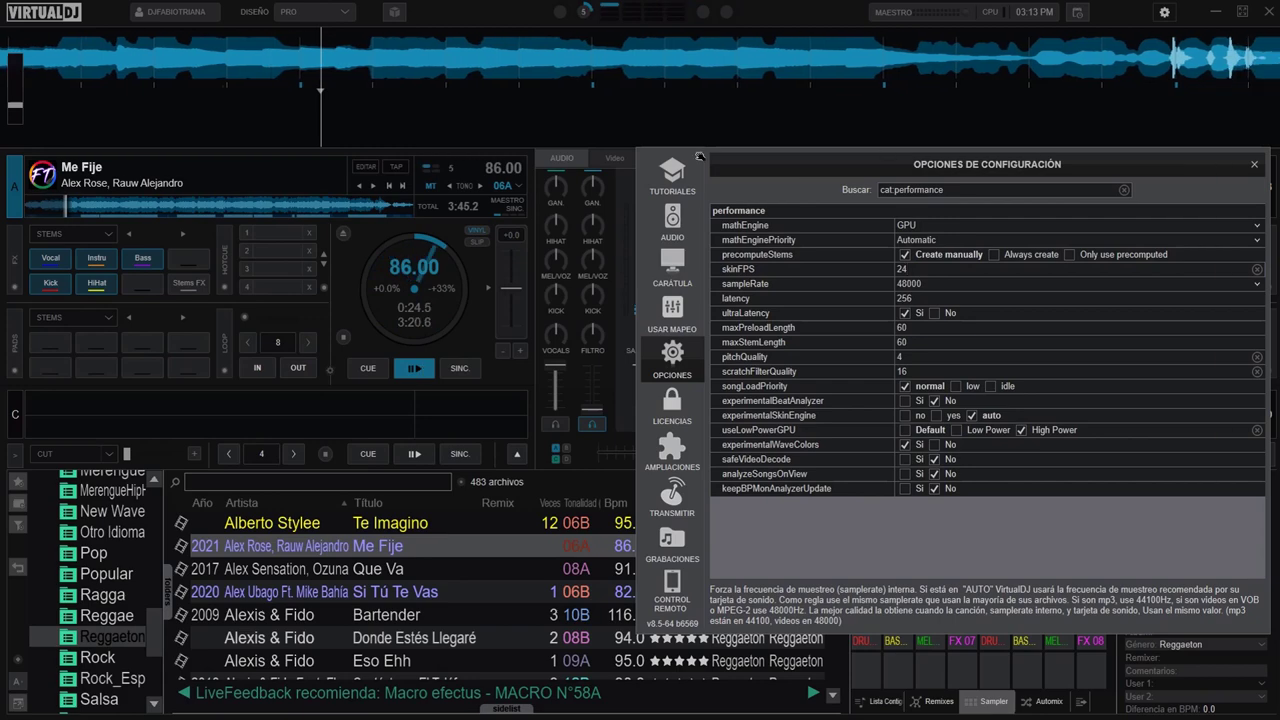
pyautogui.moveTo(700, 157); pyautogui.dragTo(695, 145)
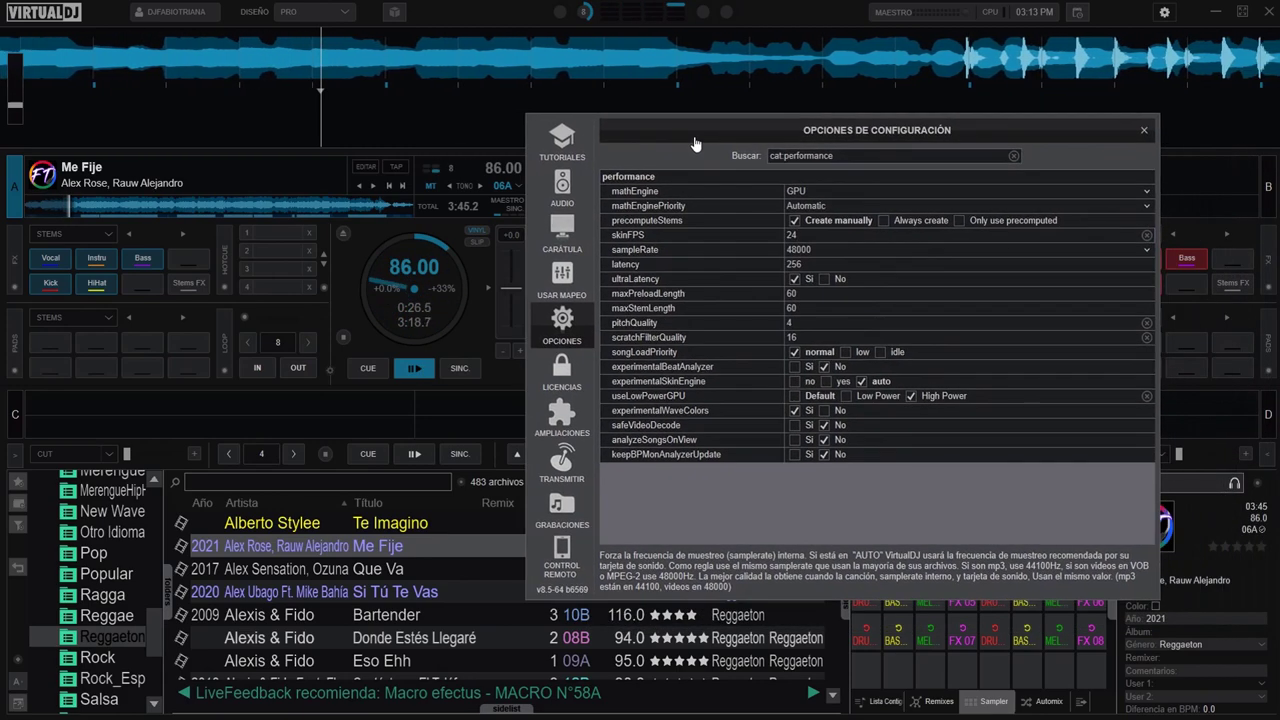